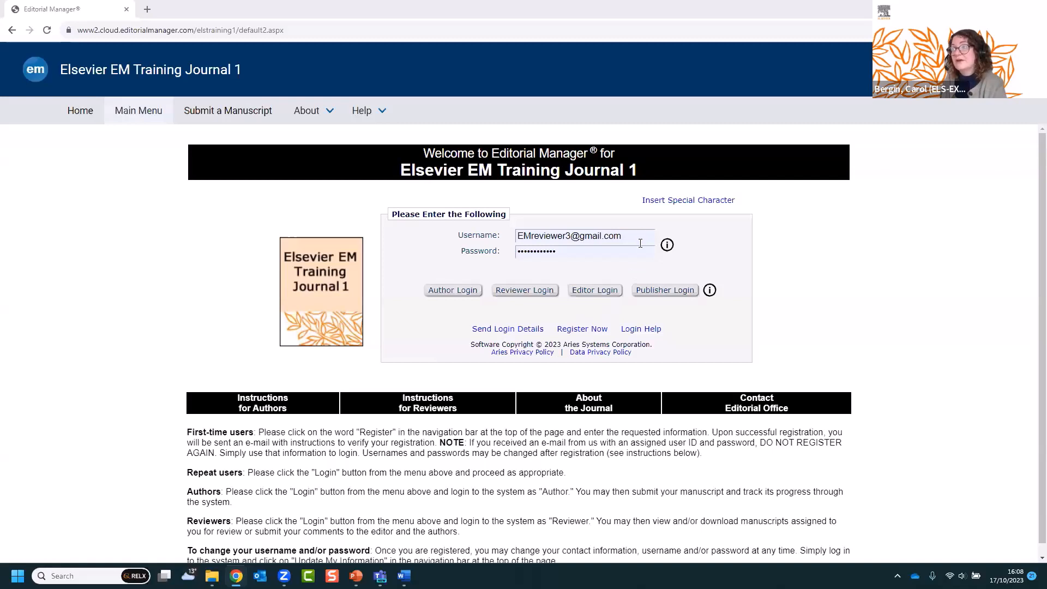
# - Log in as a reviewer and open the account panel showing role Reviewer and language English
pyautogui.click(513, 291)
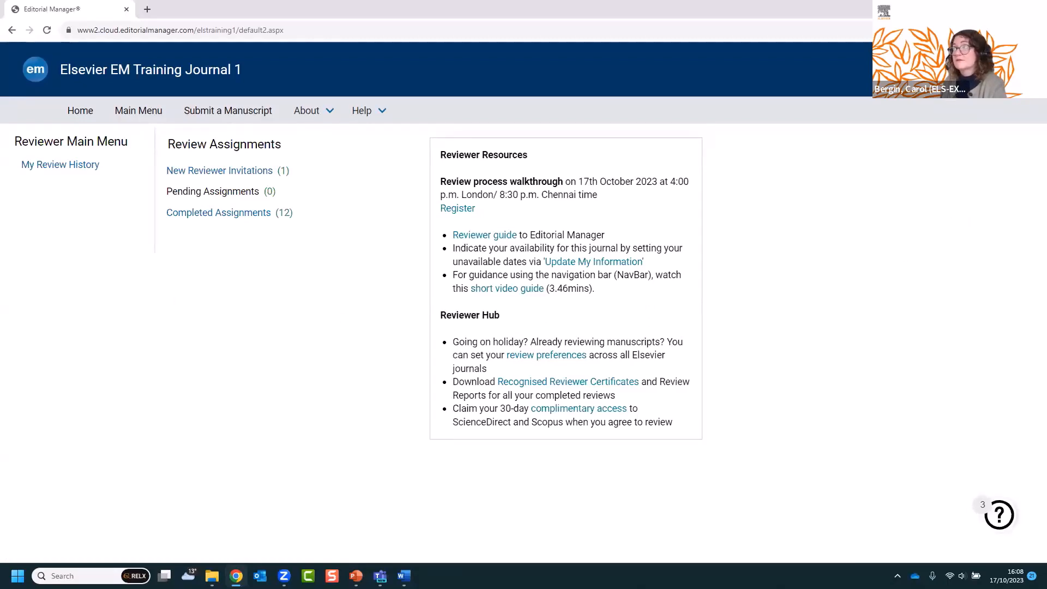
pyautogui.click(928, 70)
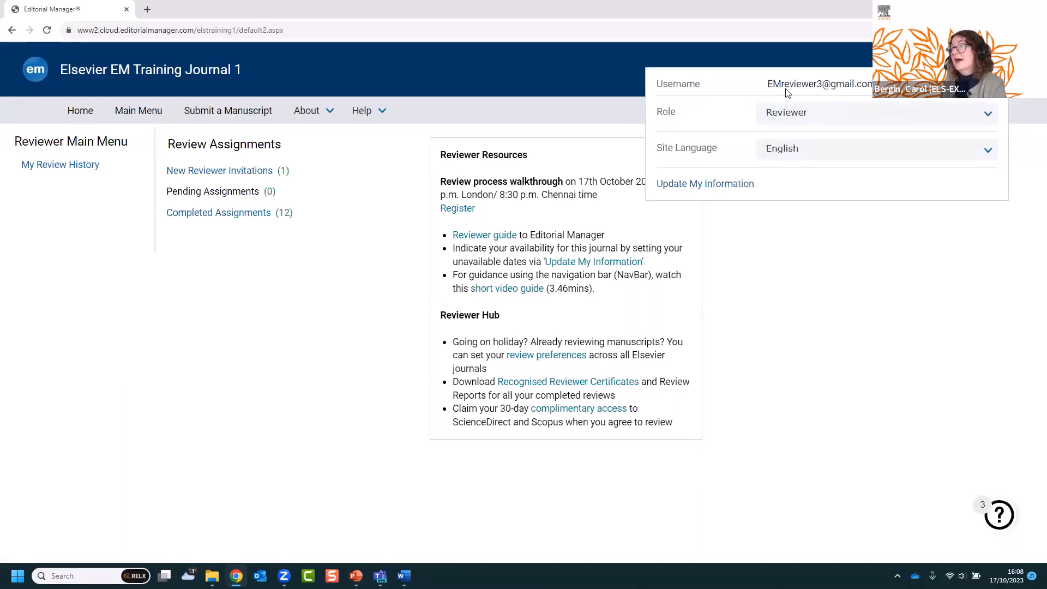
# - Reselect Reviewer as the role and close the account panel
pyautogui.click(808, 120)
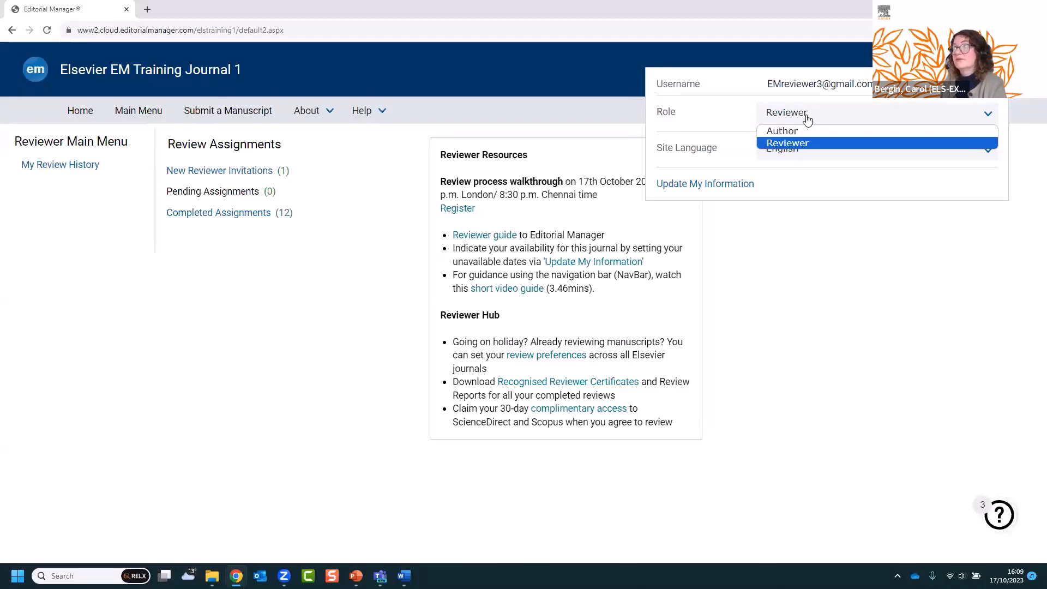
pyautogui.click(722, 130)
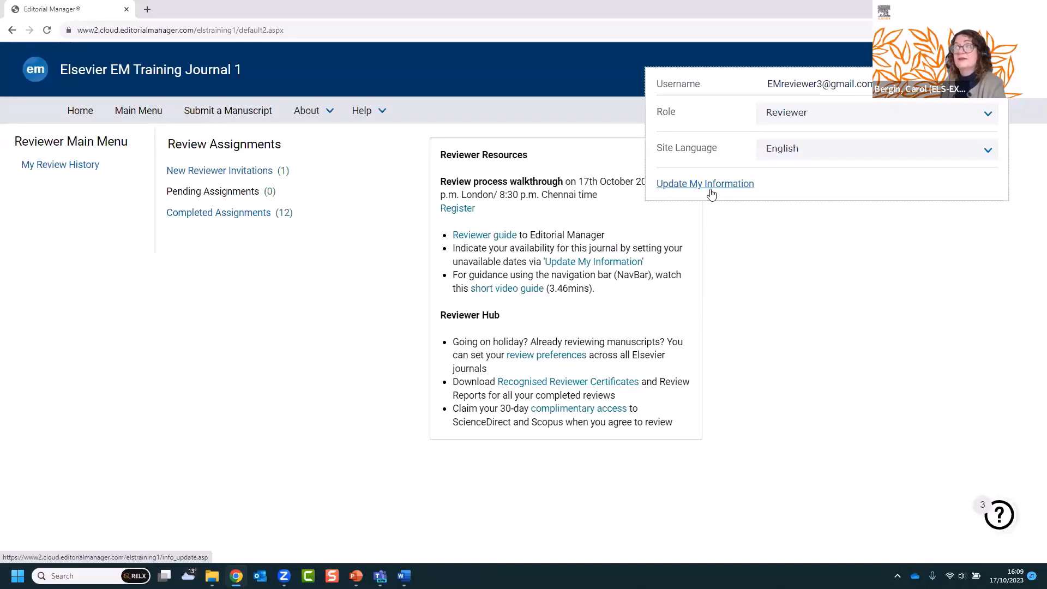
pyautogui.click(810, 283)
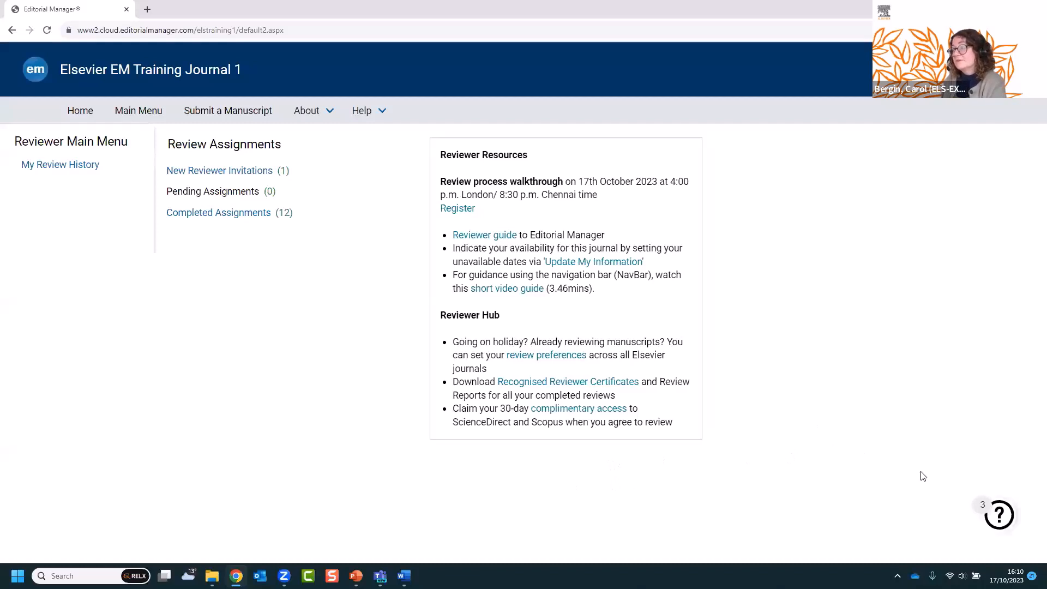
pyautogui.click(1006, 518)
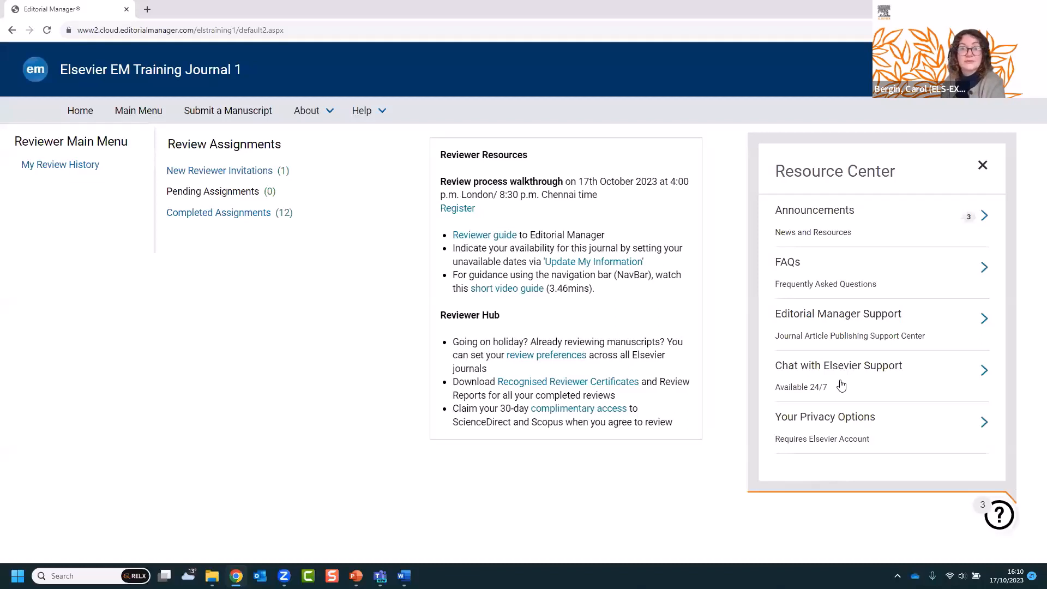
pyautogui.click(983, 166)
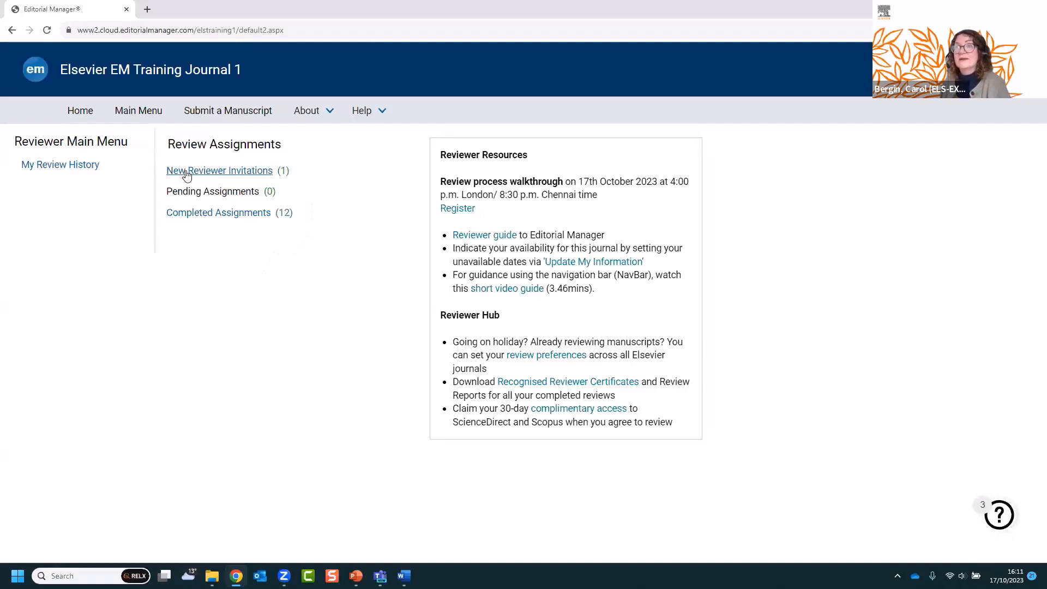
# - View New Reviewer Invitations (1) and scroll the table sideways to see all columns
pyautogui.click(241, 171)
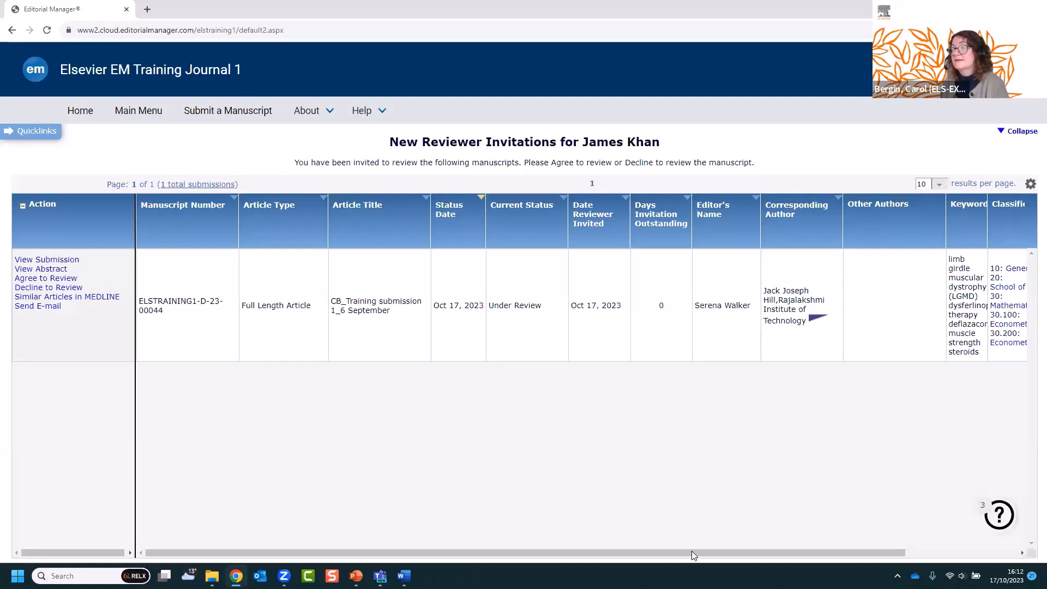
pyautogui.moveTo(691, 552); pyautogui.dragTo(823, 550)
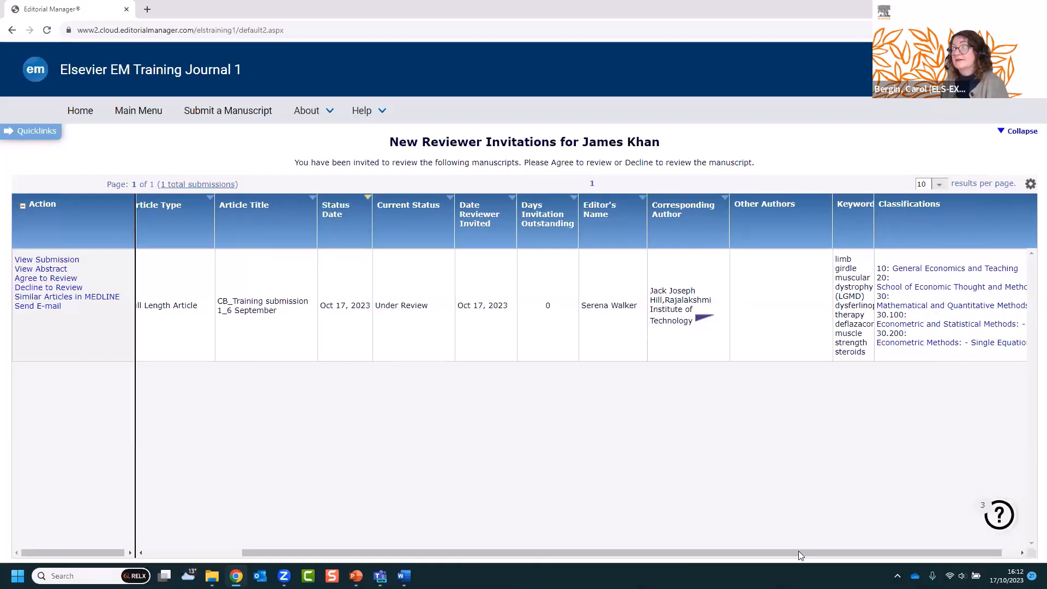
pyautogui.moveTo(799, 554); pyautogui.dragTo(676, 553)
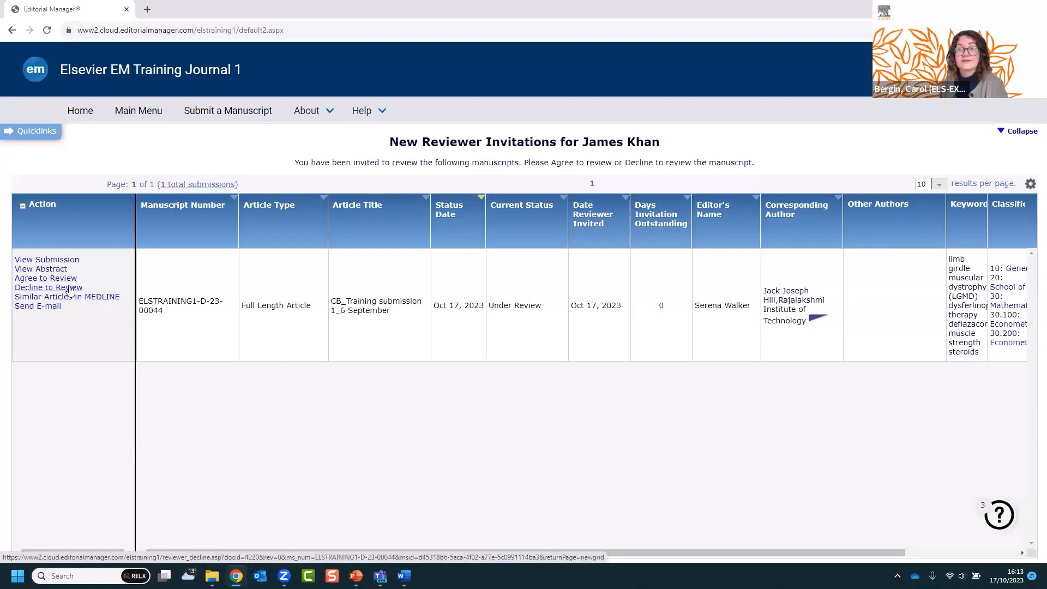
# - Agree to review manuscript ELSTRAINING1-D-23-00044
pyautogui.click(43, 280)
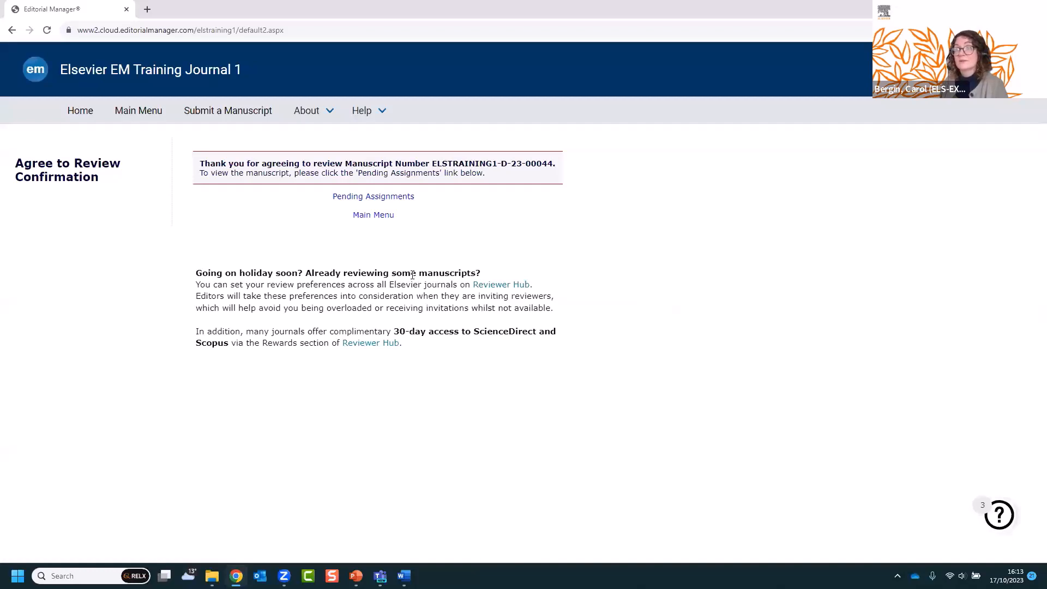
# - Go to Pending Assignments and dismiss the linked references tip
pyautogui.click(363, 198)
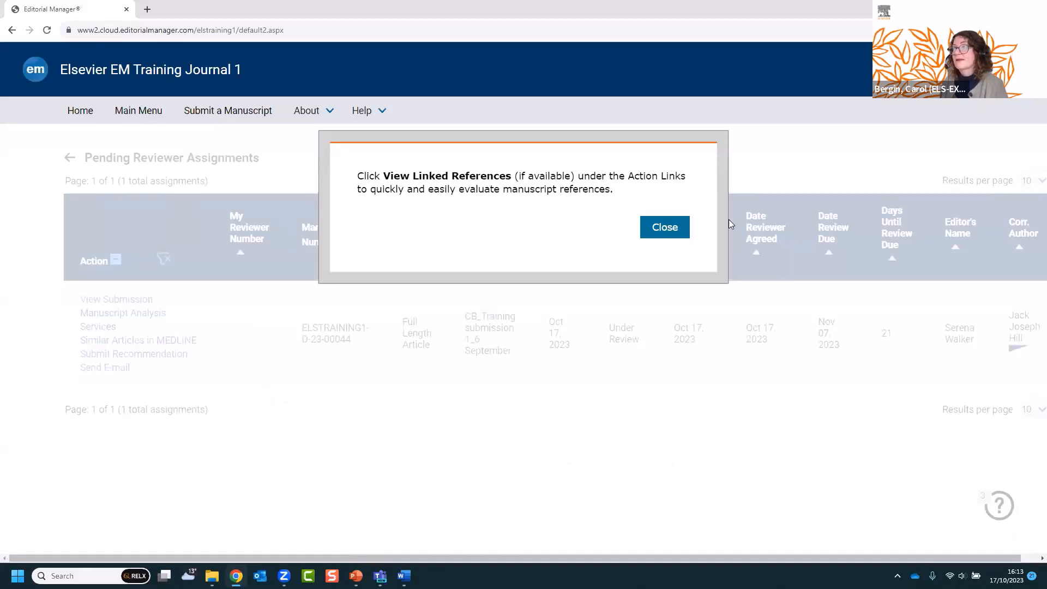
pyautogui.click(670, 228)
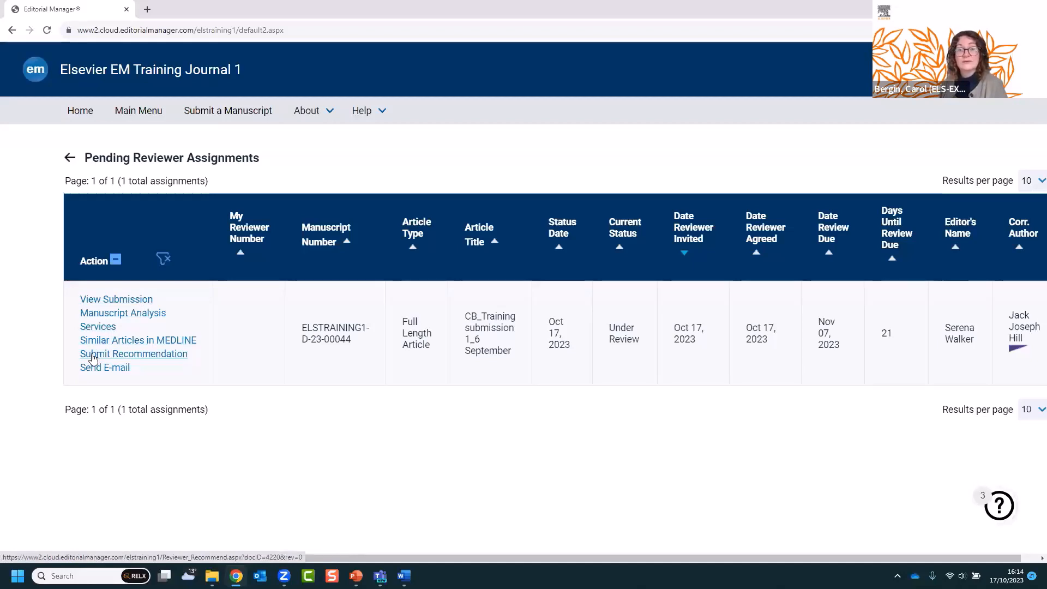
# - Open the Submit Recommendation form for ELSTRAINING1-D-23-00044 and look through it
pyautogui.click(134, 359)
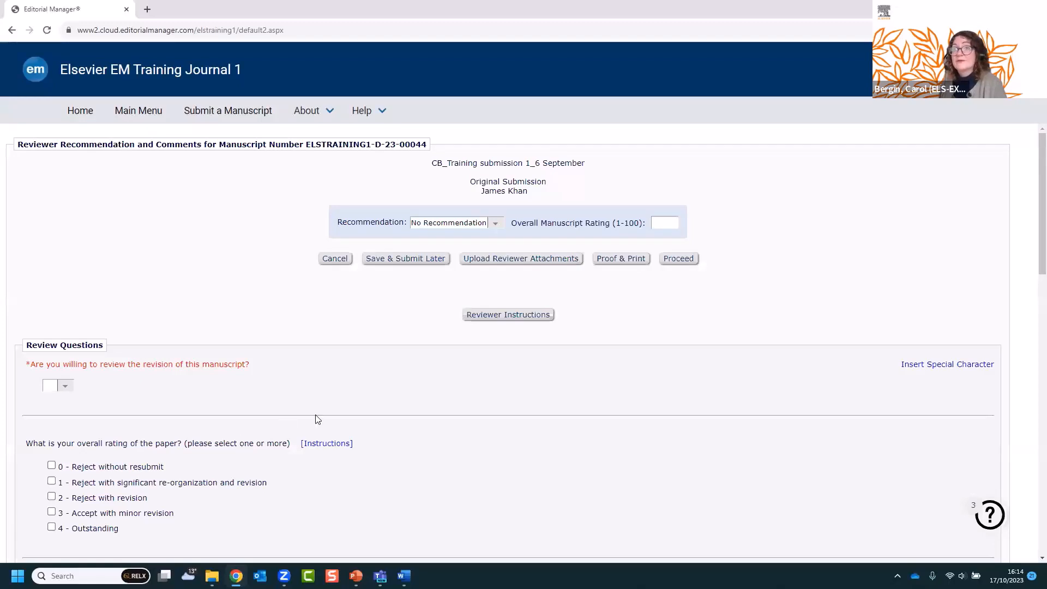
pyautogui.scroll(-1, 432, 401)
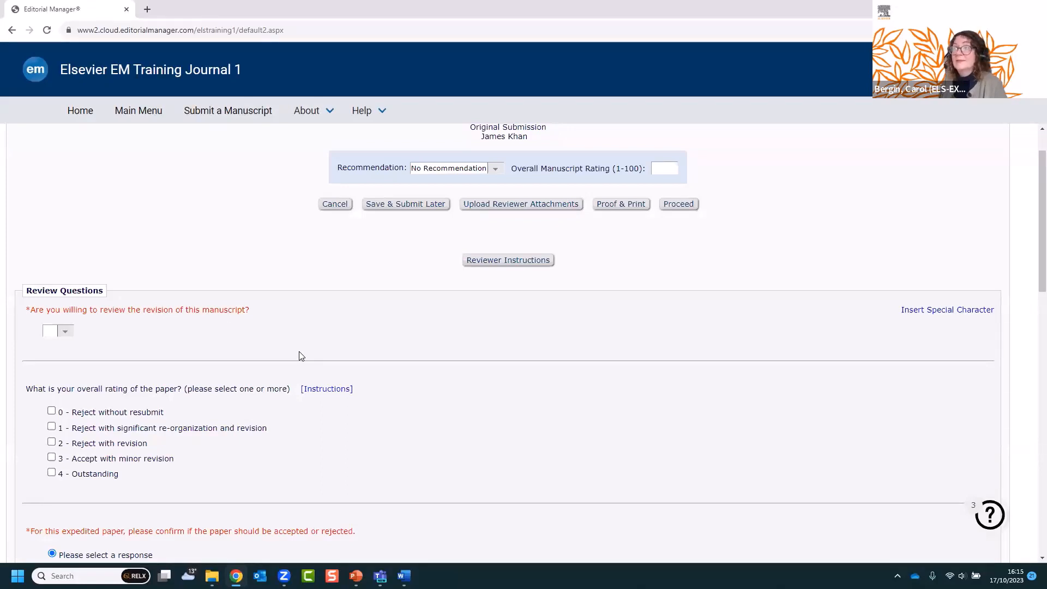
pyautogui.scroll(1, 299, 357)
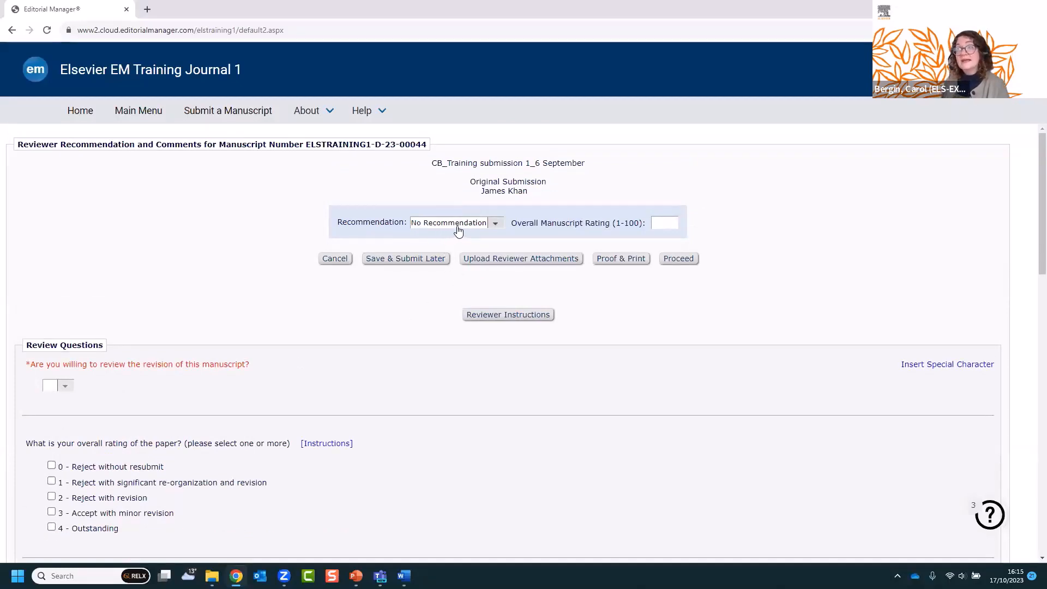
# - Choose Major Revision from the Recommendation dropdown
pyautogui.click(494, 225)
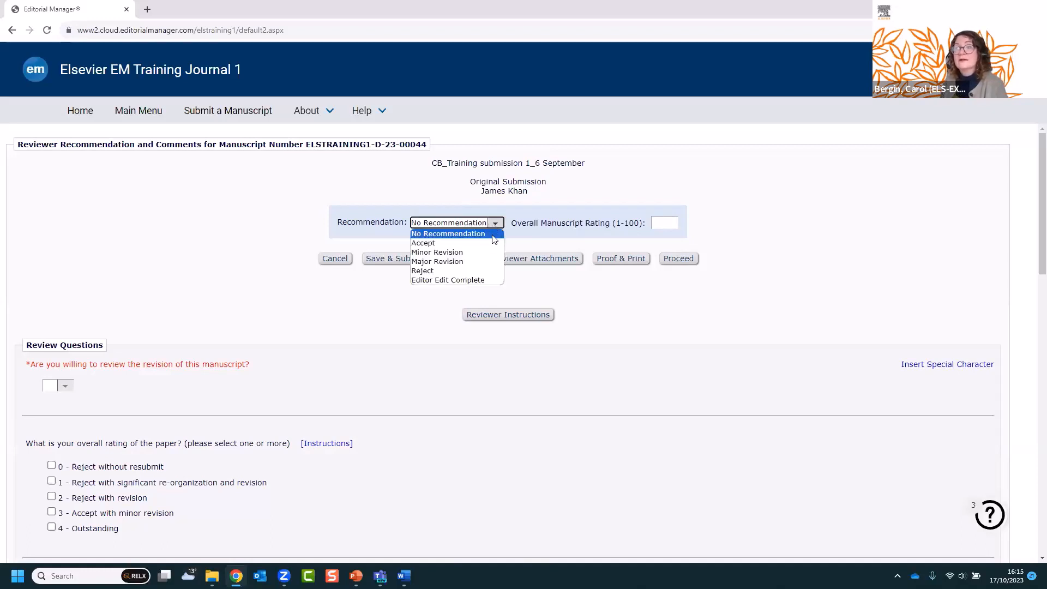
pyautogui.click(458, 262)
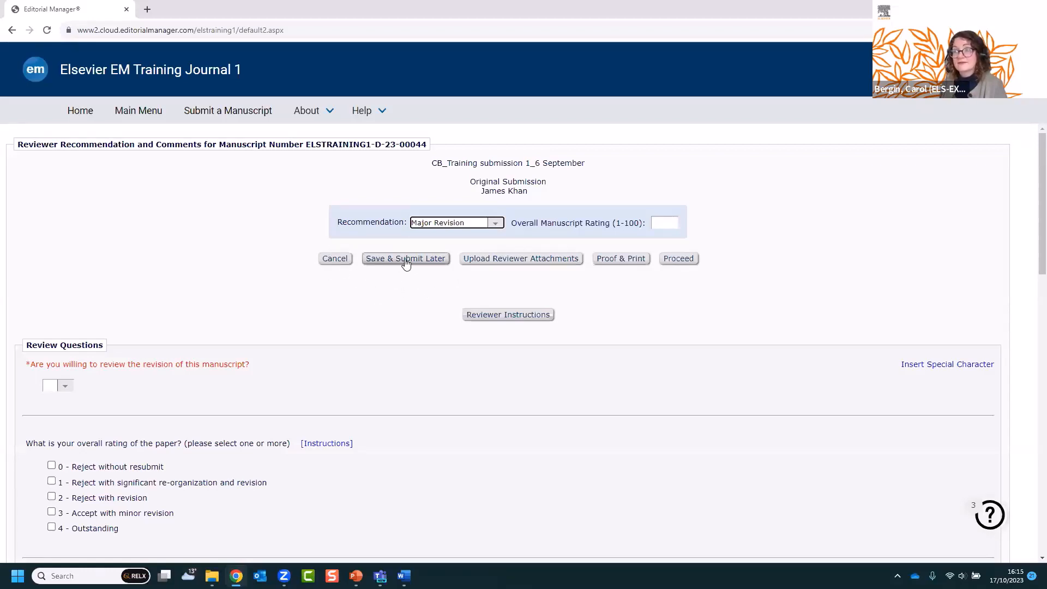
# - Go to Upload Reviewer Attachments and enter 'Reviewer file' as the description
pyautogui.click(542, 262)
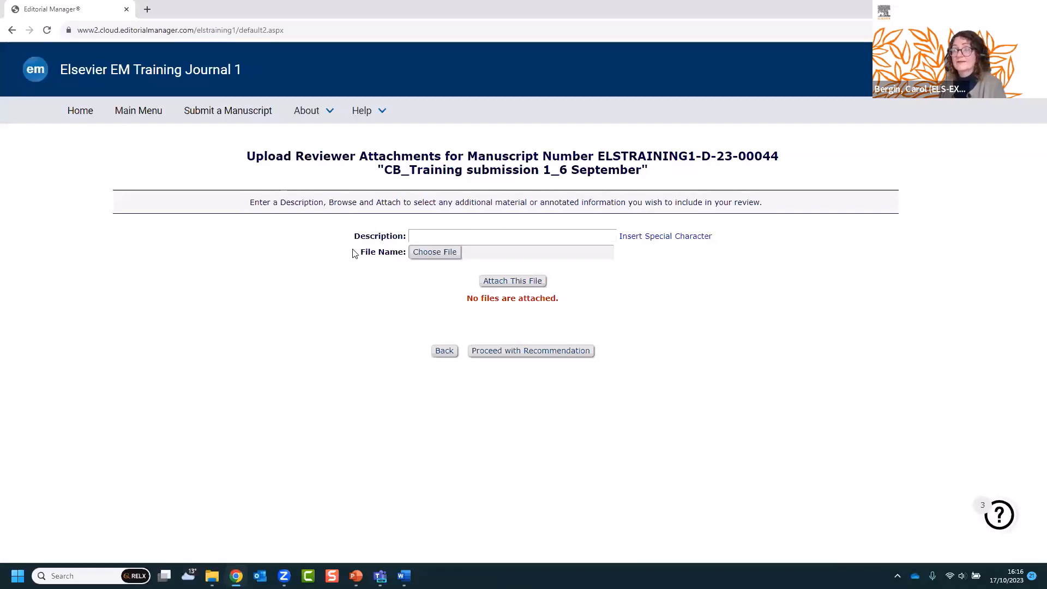
pyautogui.click(423, 237)
pyautogui.click(487, 260)
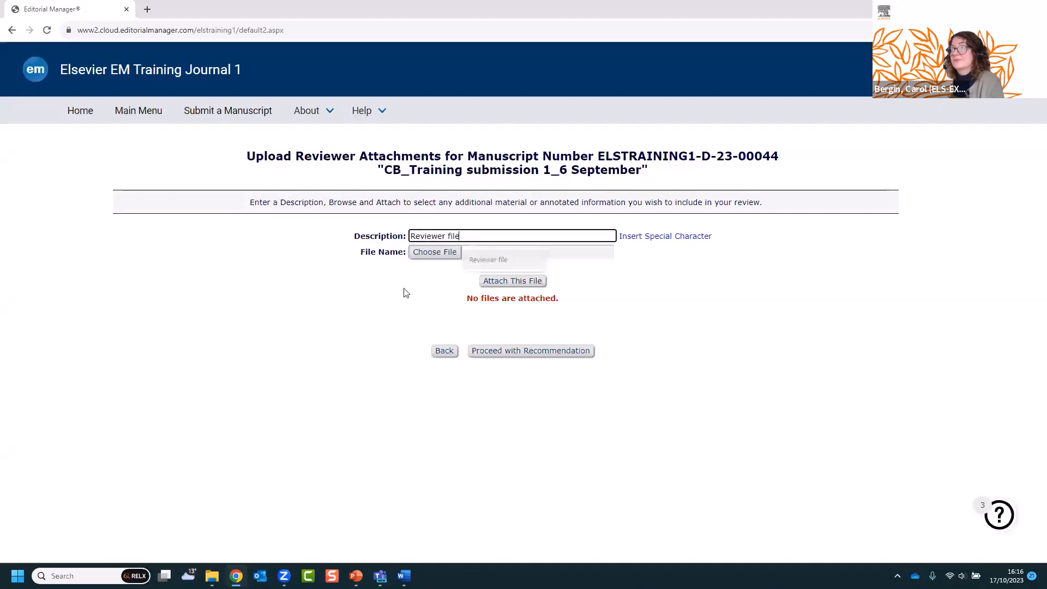
# - Pick Reviewer attachment.docx from the Submission files folder as the file to upload
pyautogui.click(443, 259)
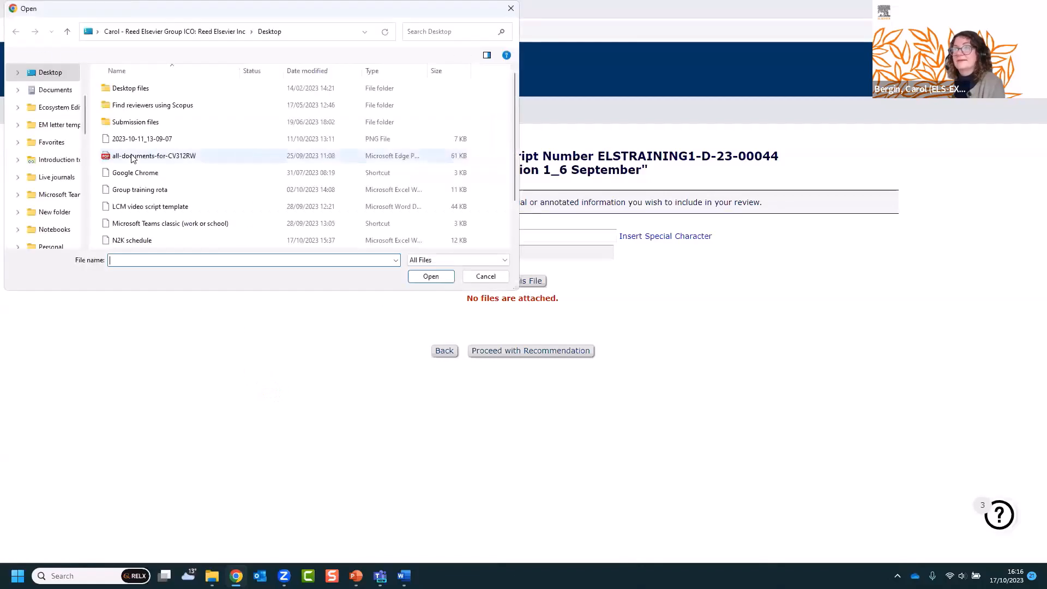
pyautogui.doubleClick(132, 123)
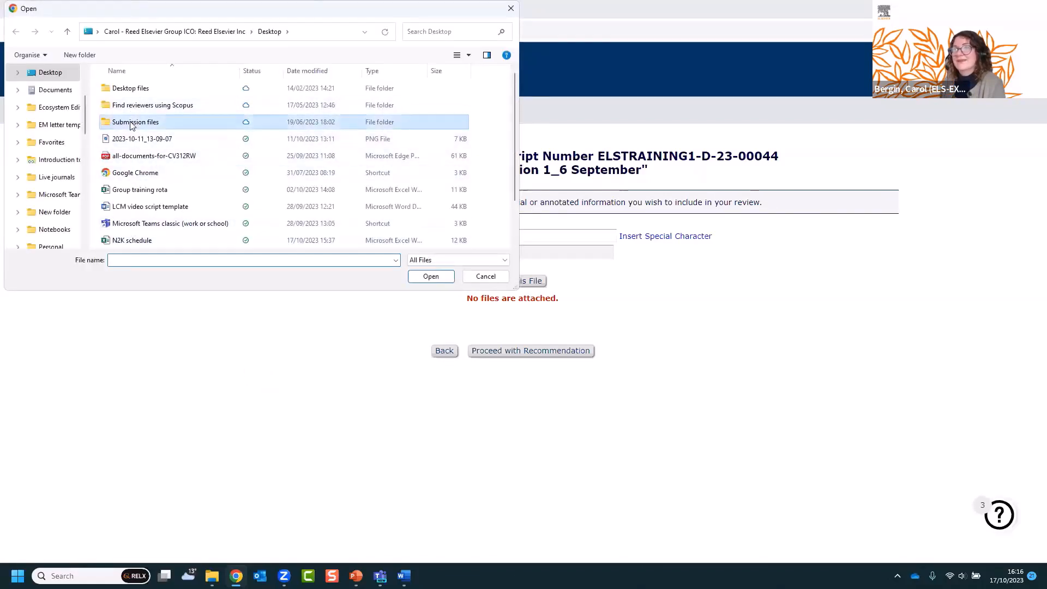
pyautogui.click(144, 173)
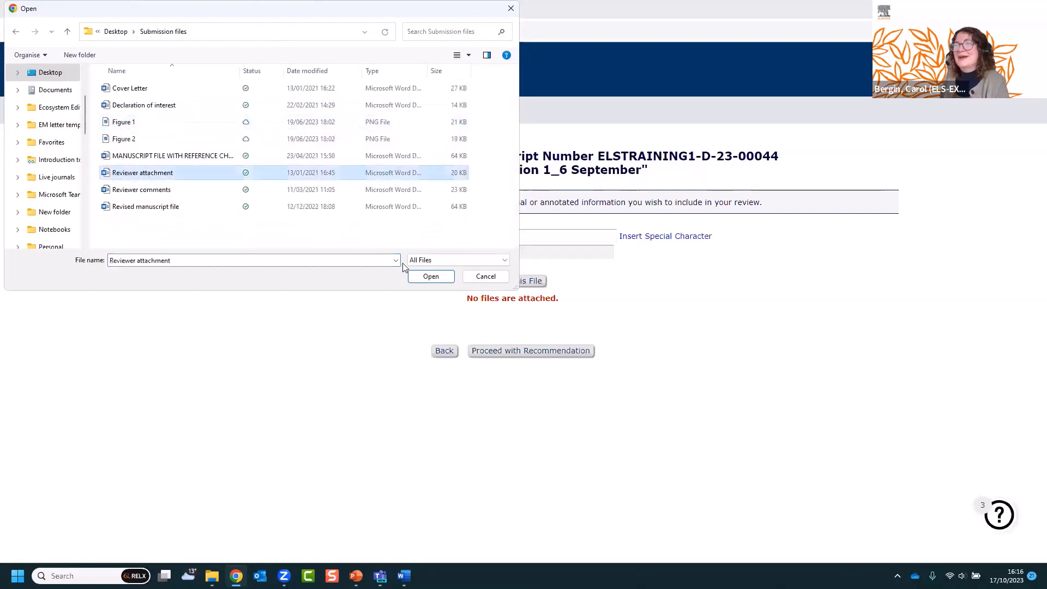
pyautogui.click(430, 277)
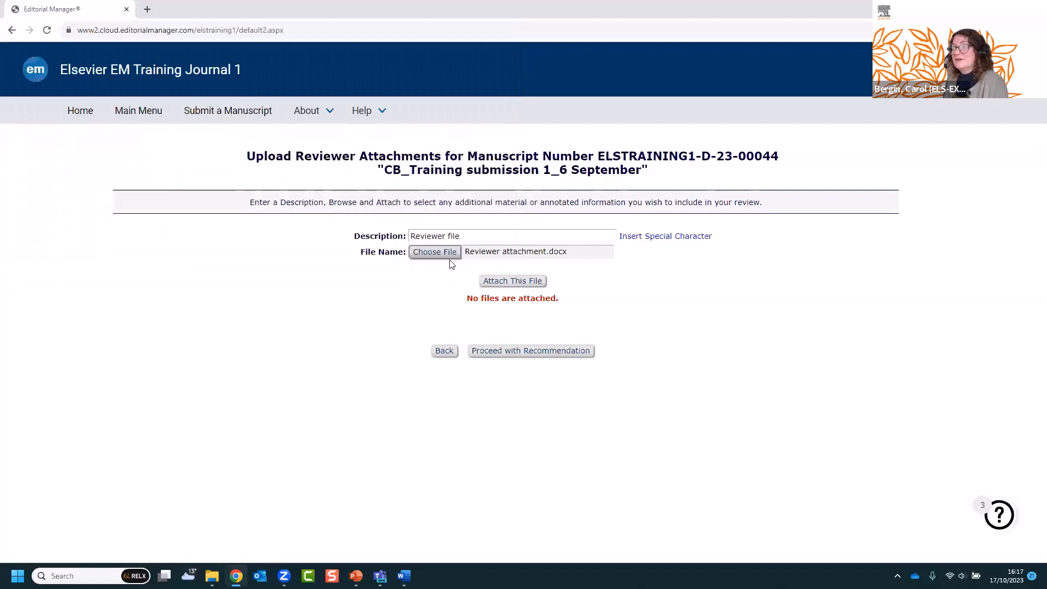
# - Attach Reviewer attachment.docx (19.7 KB) under the description 'Reviewer file'
pyautogui.click(520, 281)
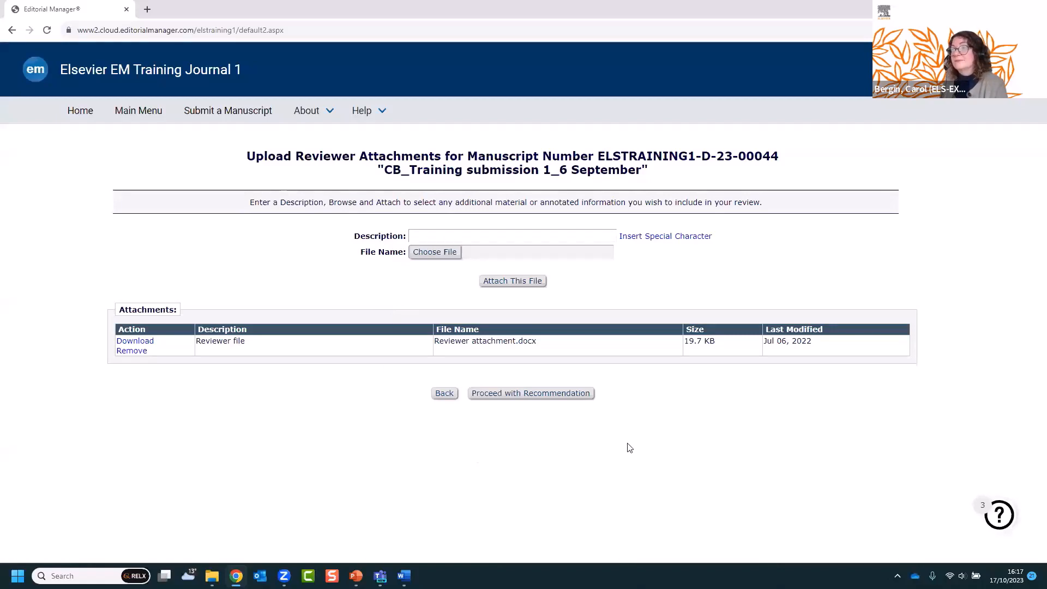
# - Proceed to the recommendation form and answer Yes to reviewing the revised manuscript
pyautogui.click(552, 400)
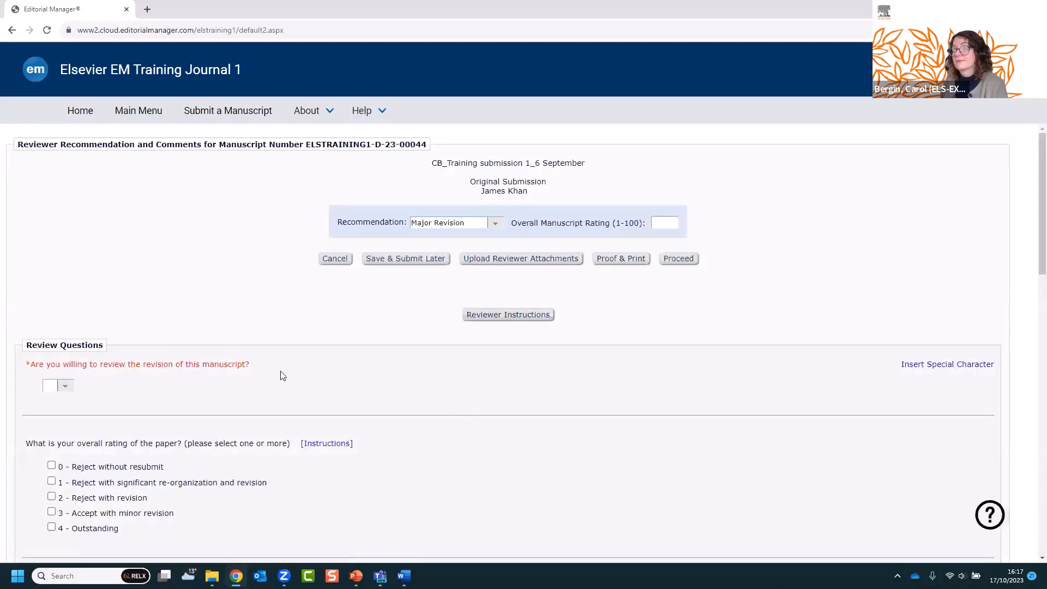
pyautogui.scroll(-1, 373, 355)
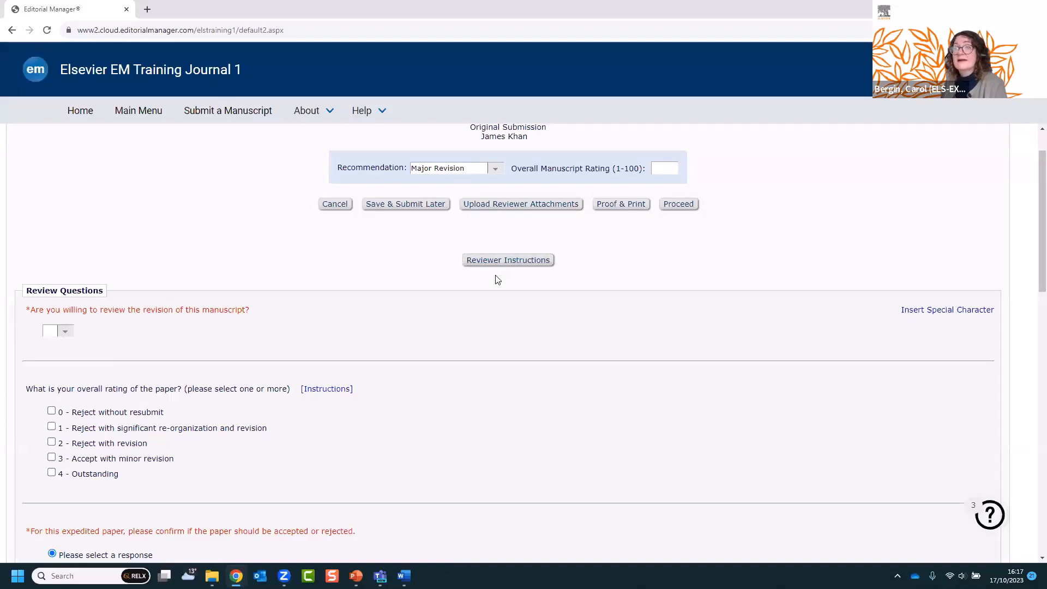
pyautogui.scroll(-1, 498, 280)
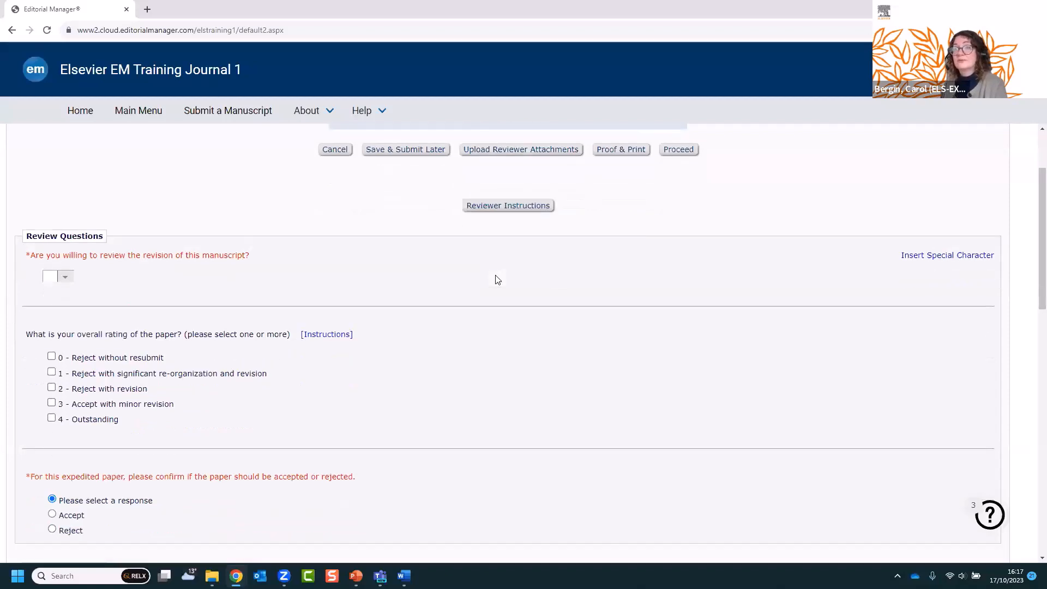
pyautogui.scroll(-1, 498, 280)
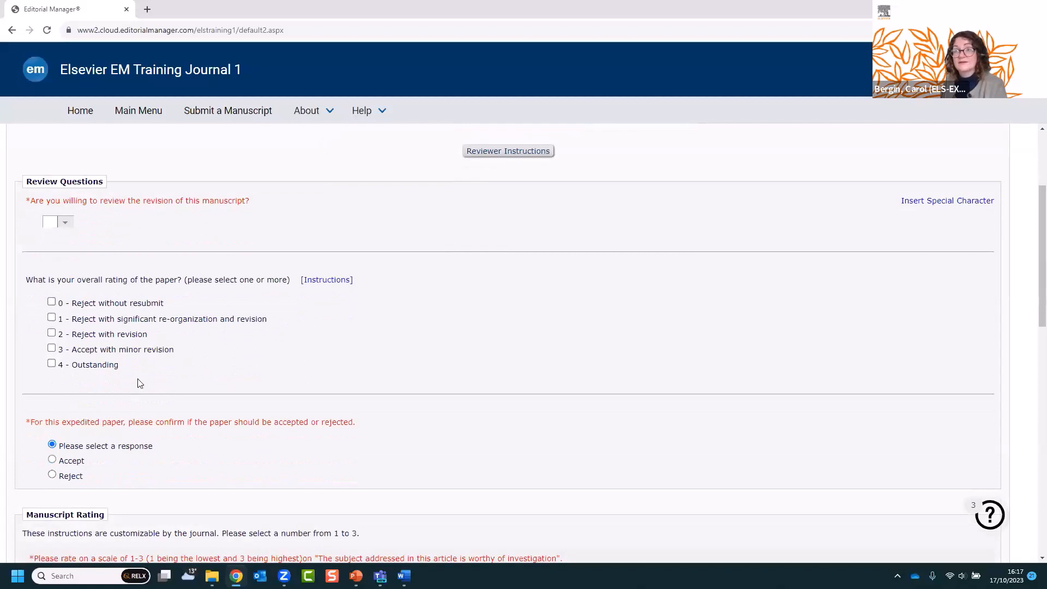
pyautogui.click(65, 224)
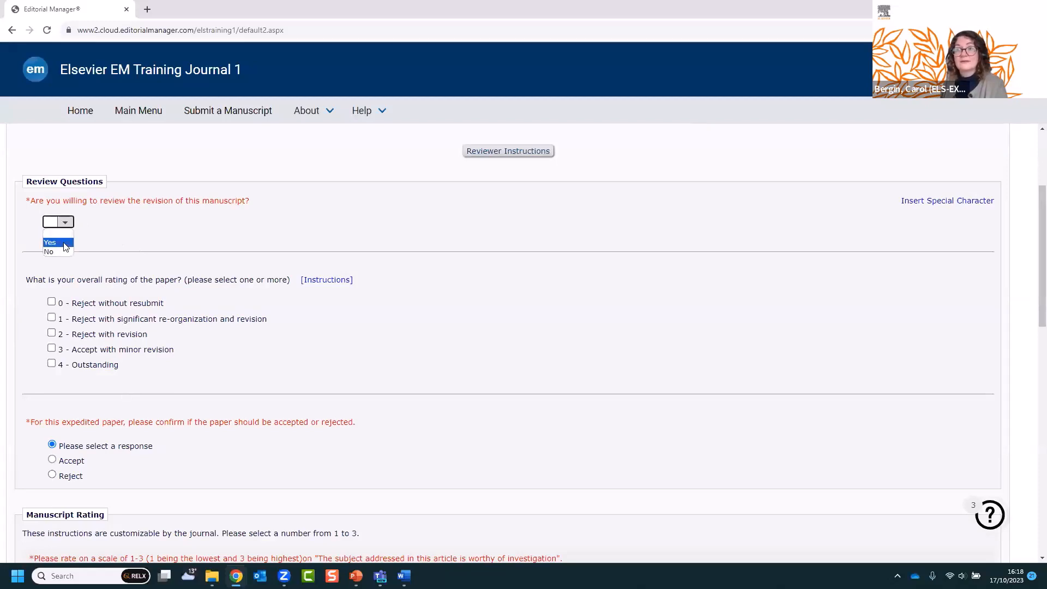
pyautogui.click(61, 243)
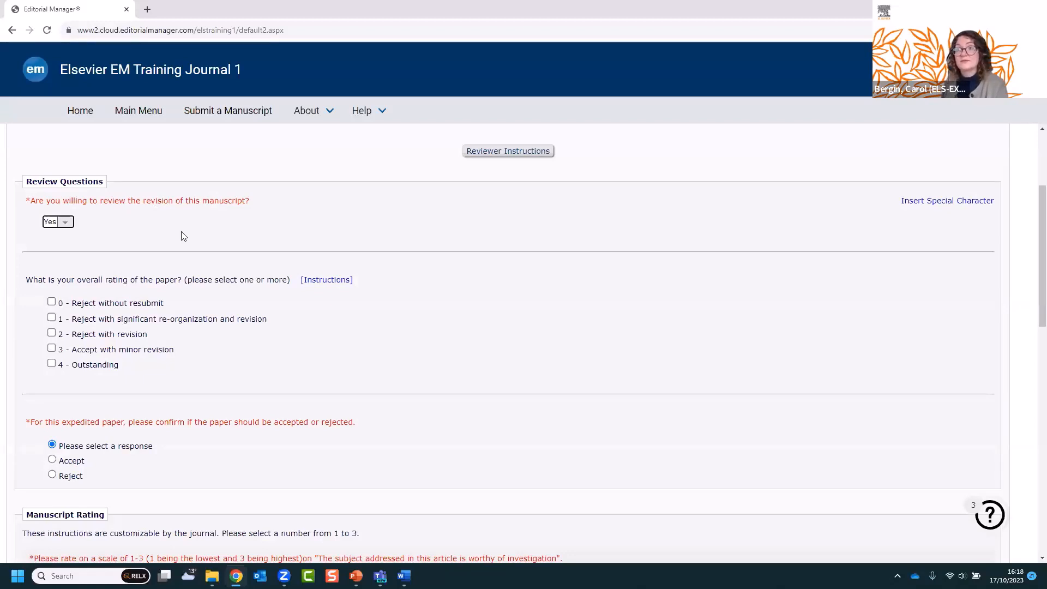
# - Rate the paper '2 - Reject with revision' and set the expedited-paper response to Accept
pyautogui.scroll(-2, 181, 274)
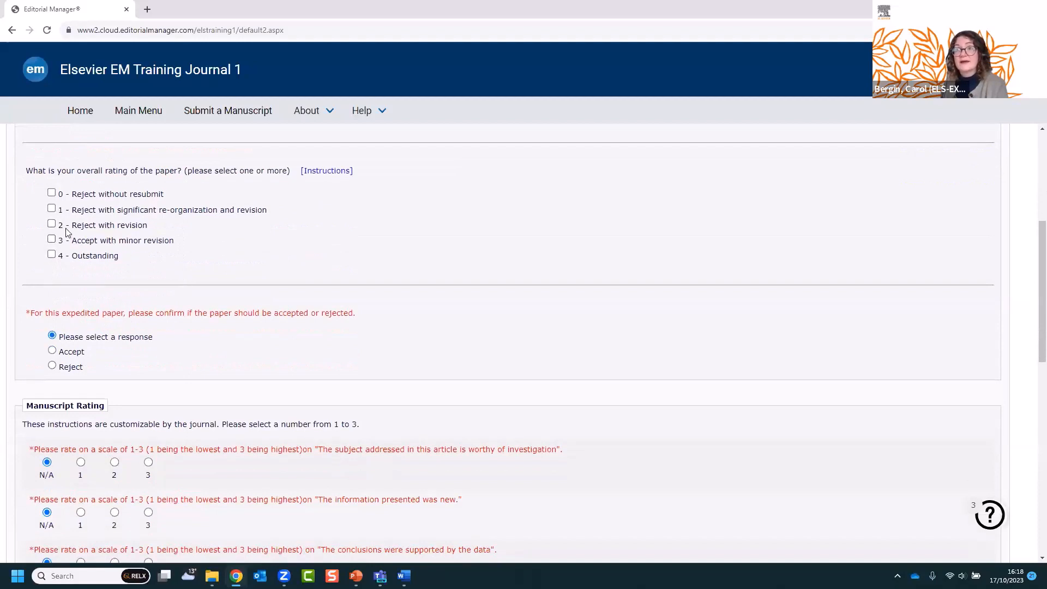
pyautogui.click(52, 224)
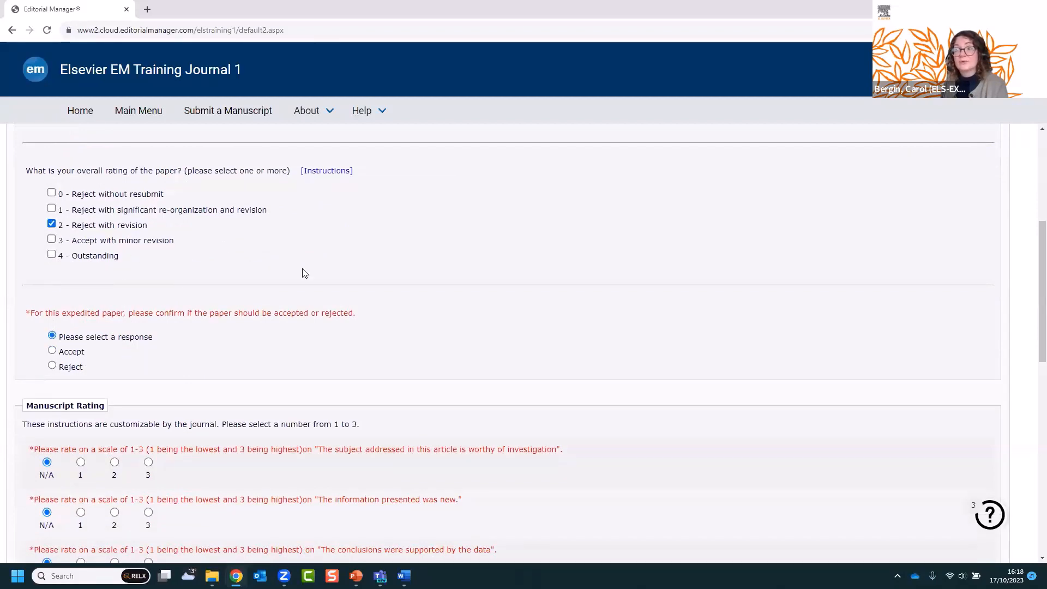
pyautogui.scroll(-1, 305, 274)
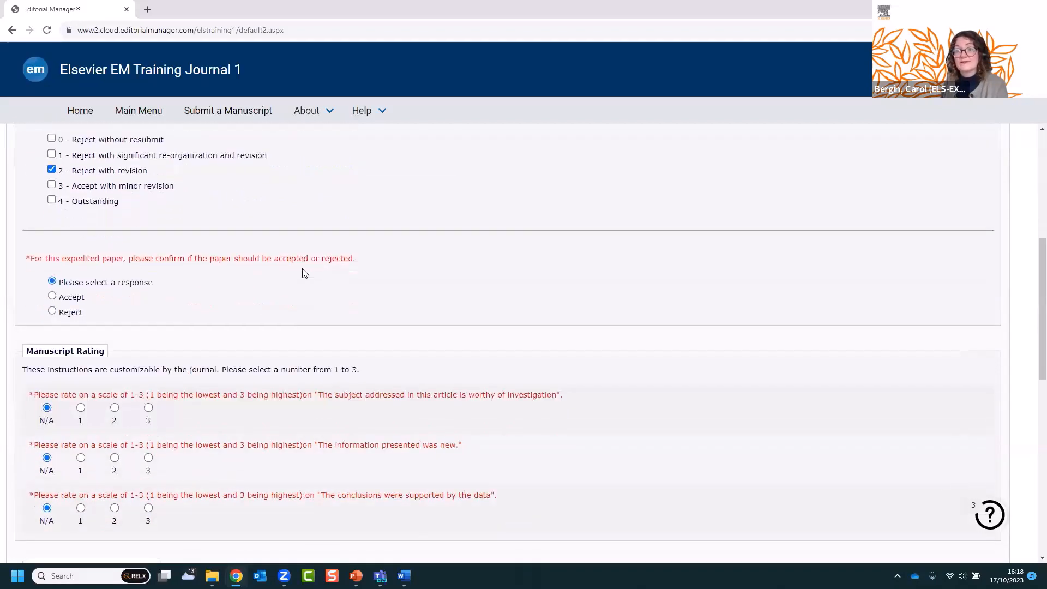
pyautogui.click(52, 296)
pyautogui.scroll(-2, 498, 298)
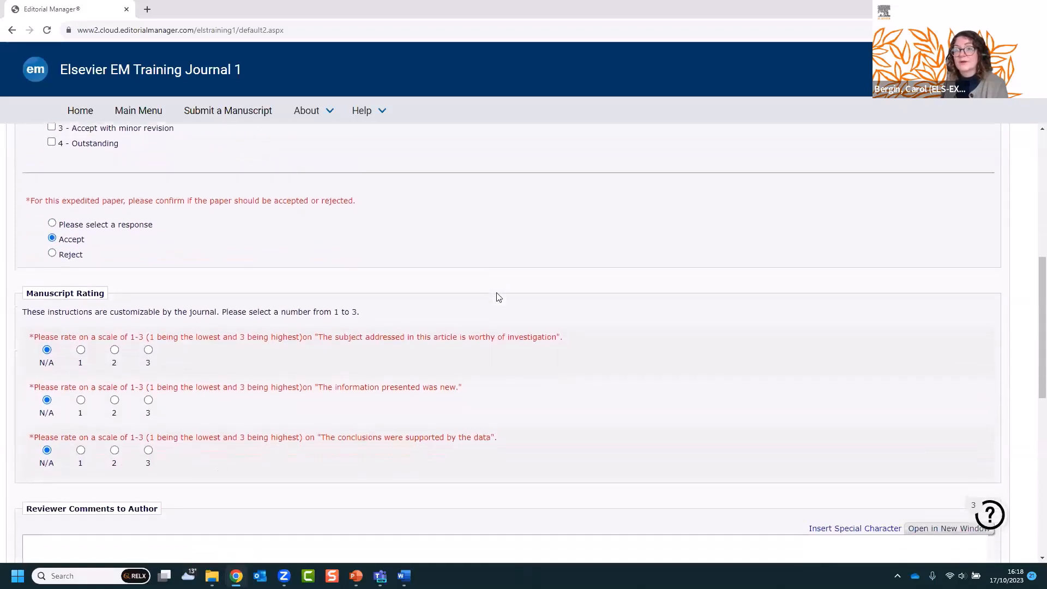
# - Score worthiness of investigation 2, new information 3, and conclusions supported by data 2
pyautogui.scroll(-1, 497, 295)
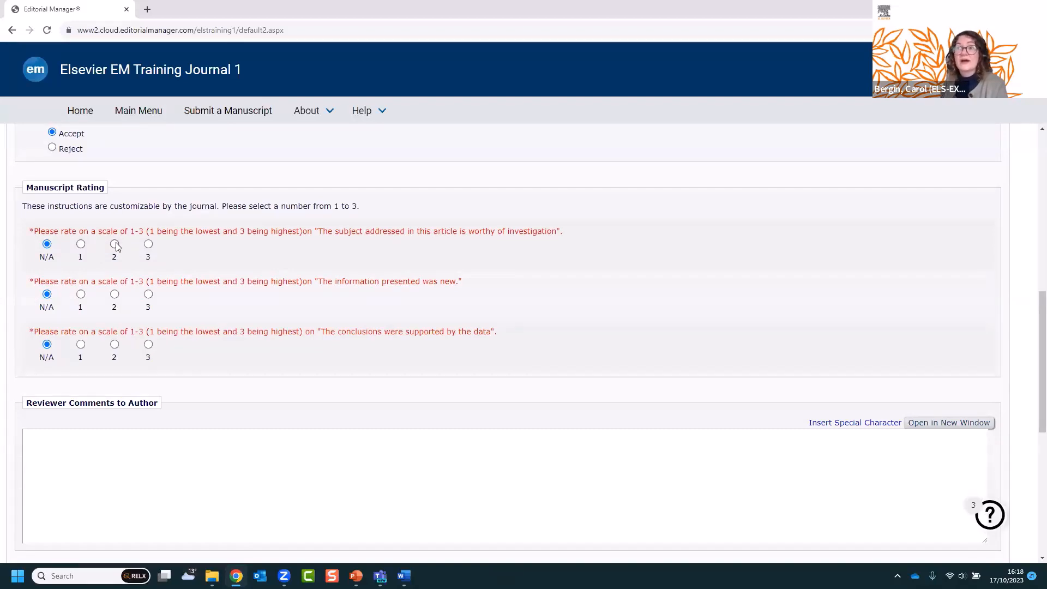
pyautogui.click(115, 245)
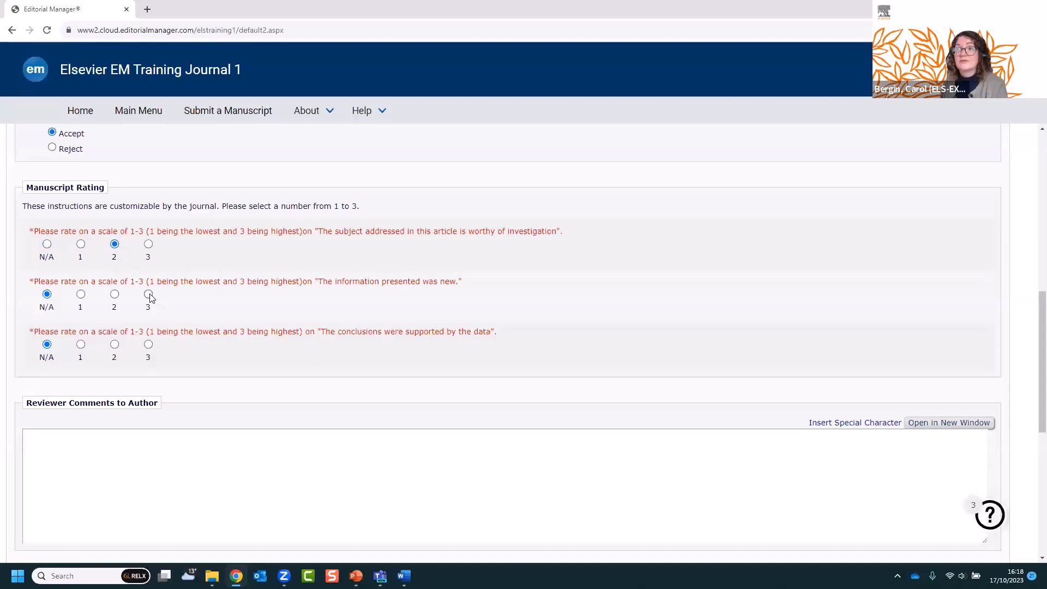
pyautogui.click(149, 295)
pyautogui.click(115, 345)
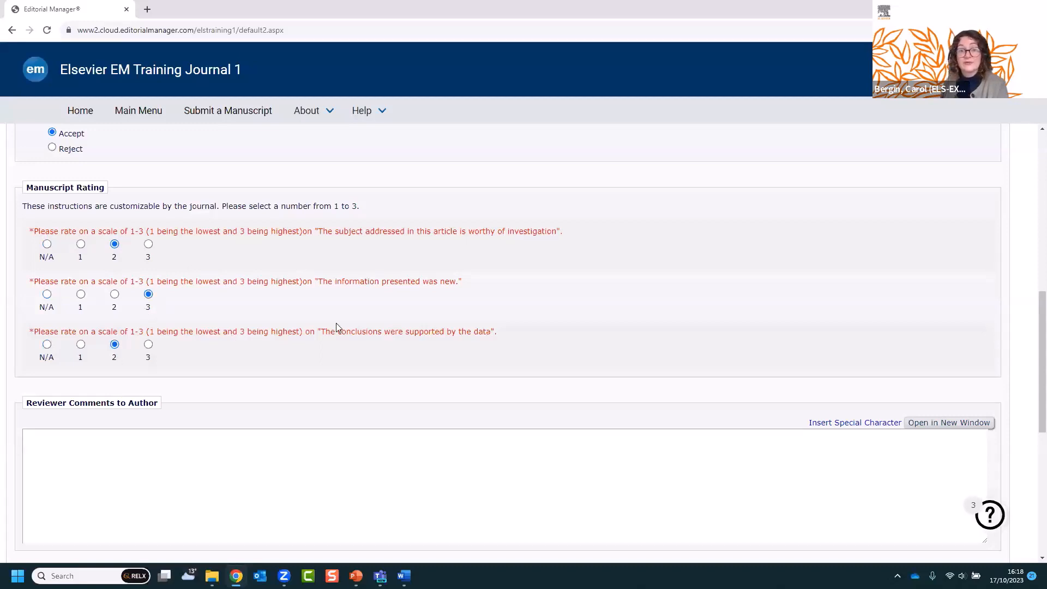
pyautogui.scroll(-3, 336, 326)
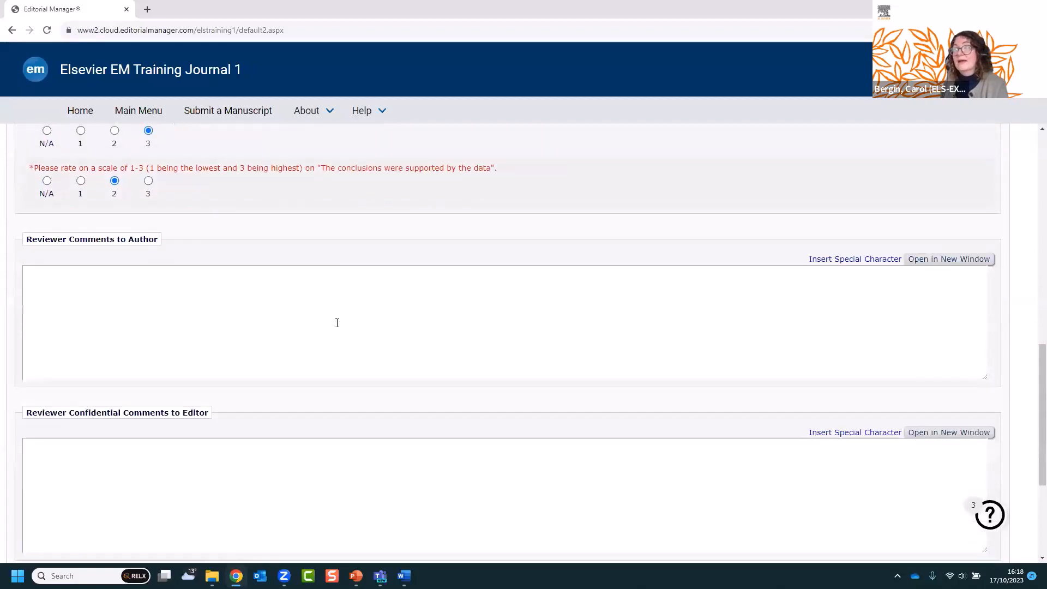
# - Enter 'Major revision' as the comments to the author, reaching the confidential comments section
pyautogui.scroll(-1, 337, 323)
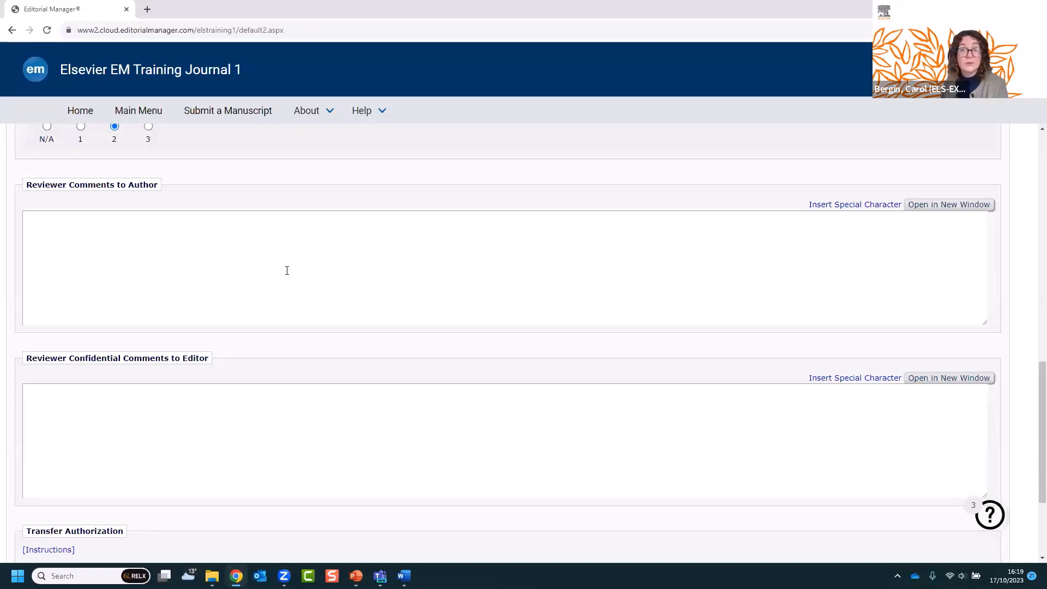
pyautogui.click(287, 267)
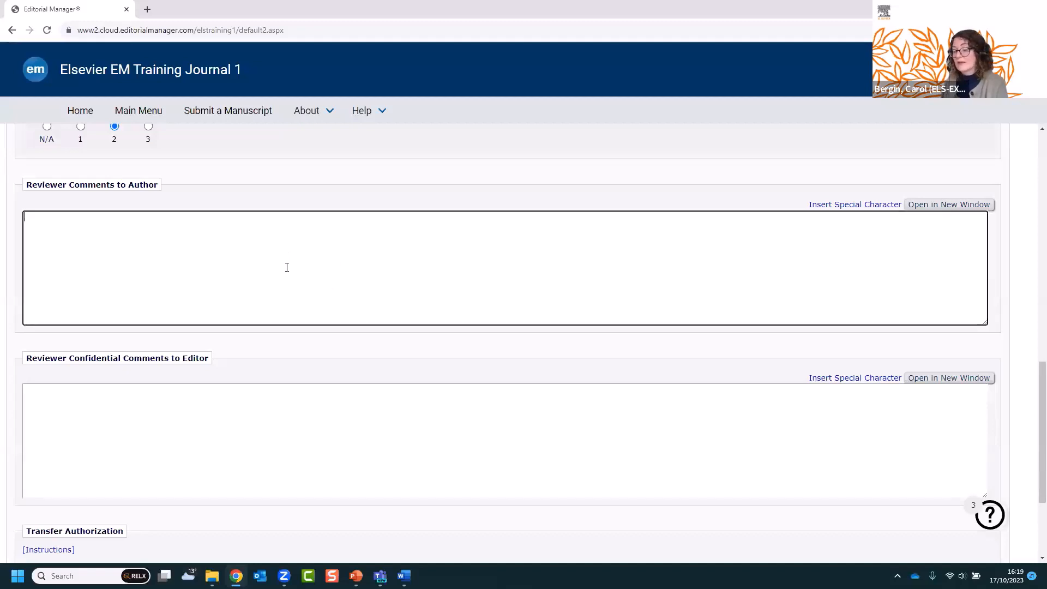
pyautogui.write('Major revision')
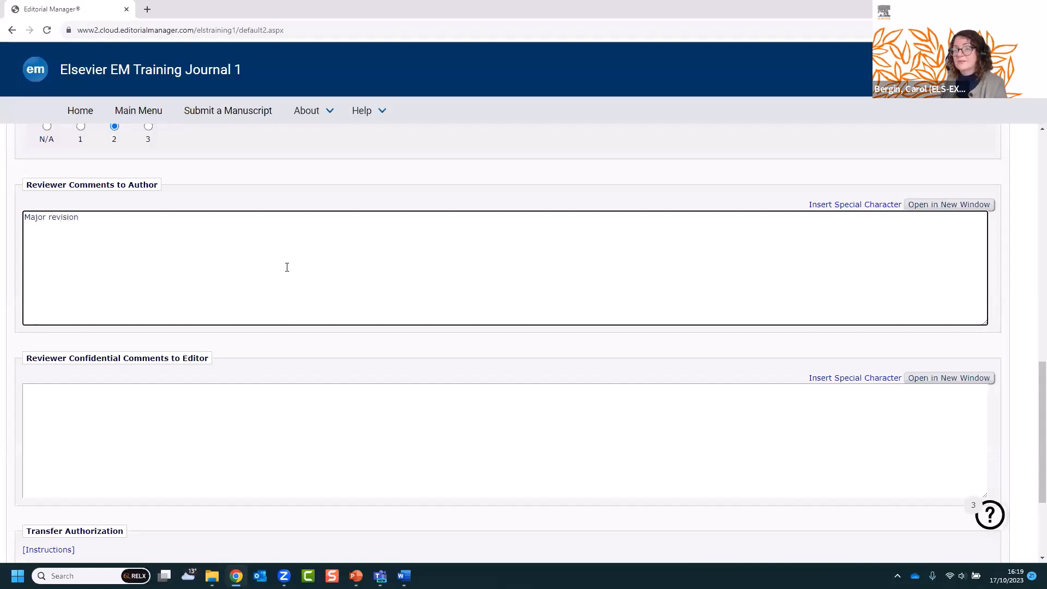
pyautogui.scroll(-1, 291, 297)
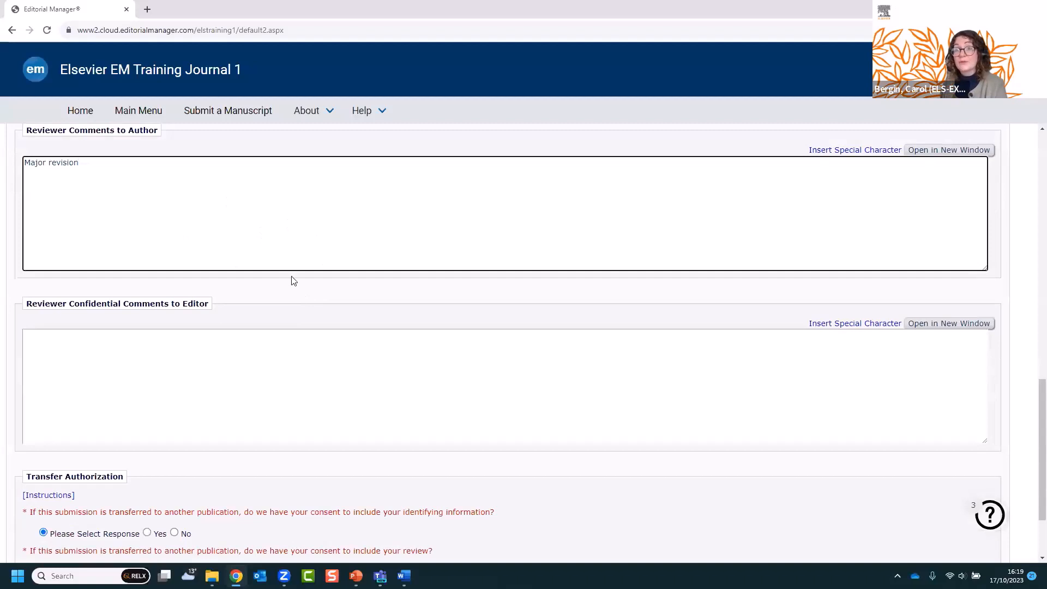
pyautogui.scroll(-1, 293, 281)
pyautogui.scroll(-1, 293, 281)
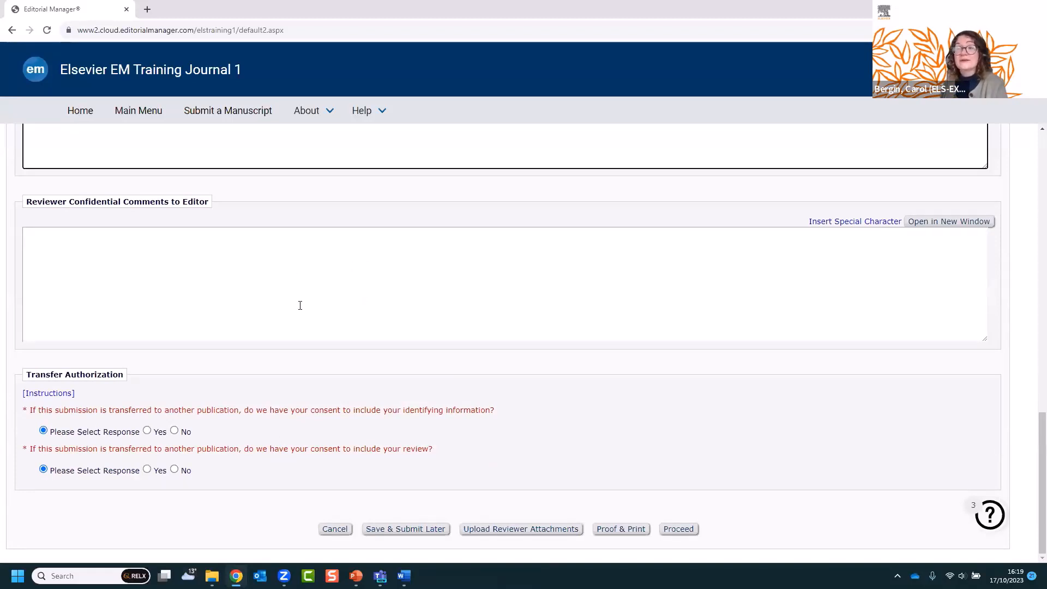
# - Write 'Test' as confidential comments; answer Yes for identifying information, No for sharing the review
pyautogui.click(281, 285)
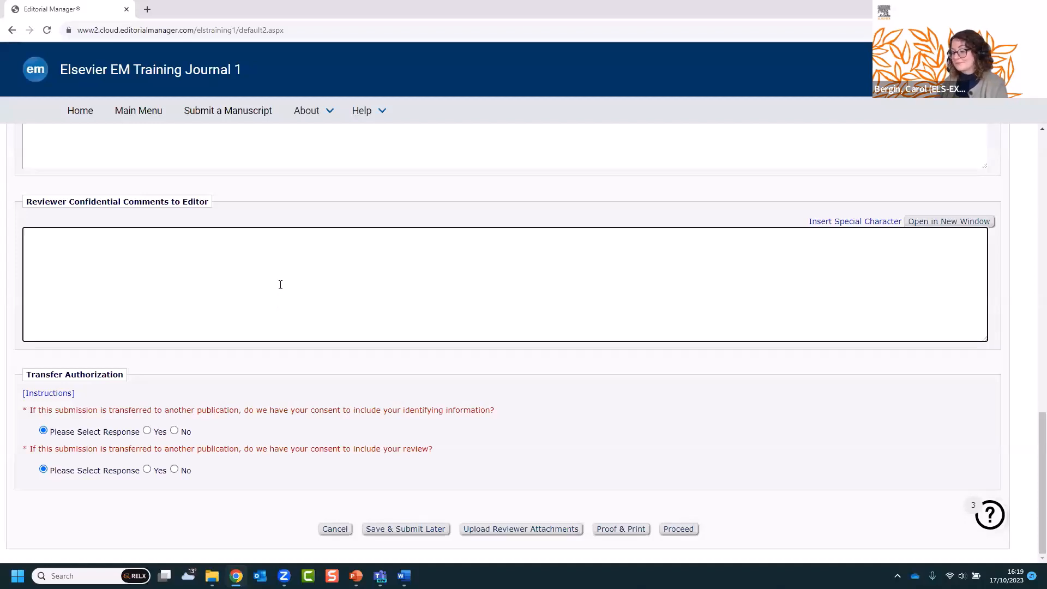
pyautogui.write('Test')
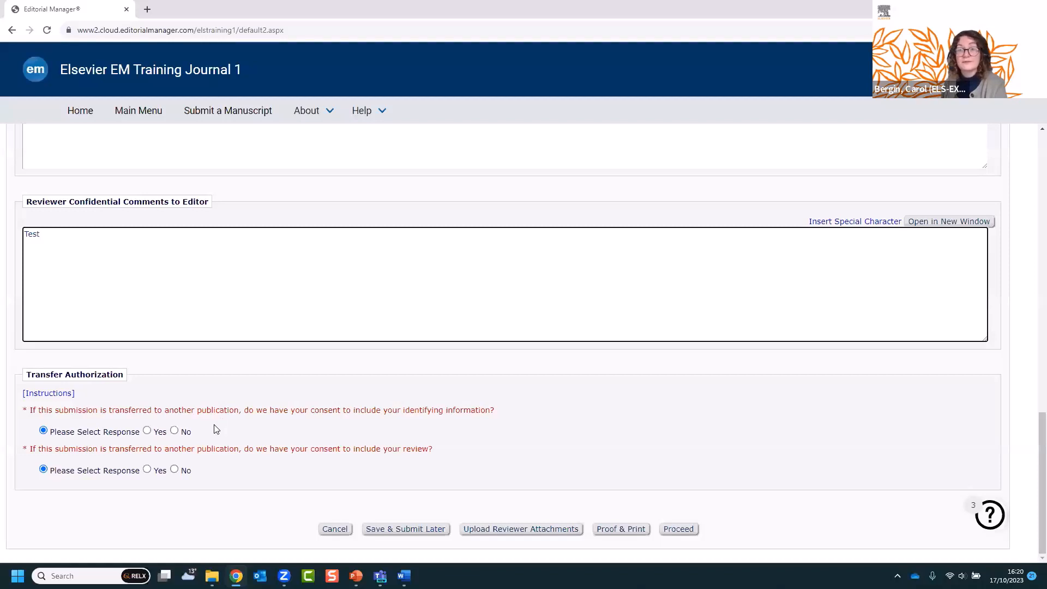
pyautogui.click(147, 430)
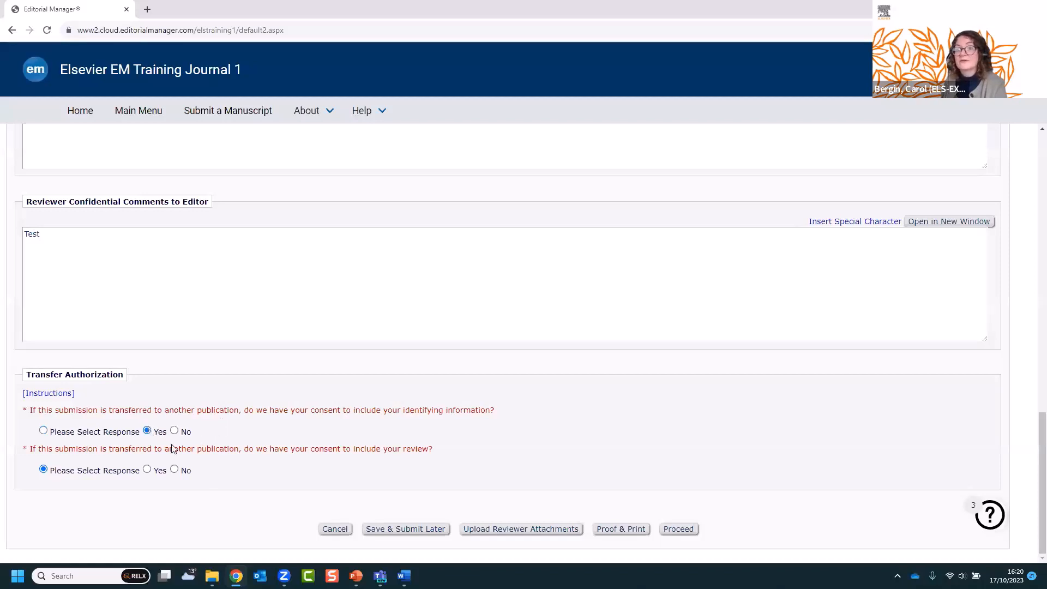
pyautogui.click(174, 469)
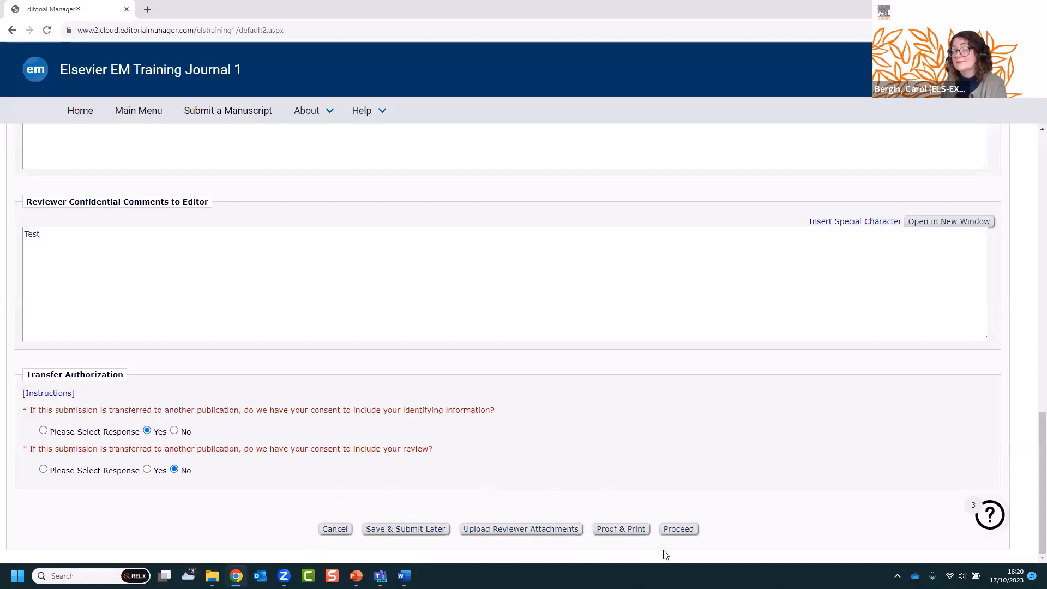
# - Review the summary for ELSTRAINING1-D-23-00044, checking ratings, the 'Major revision' comment and attachment
pyautogui.click(683, 530)
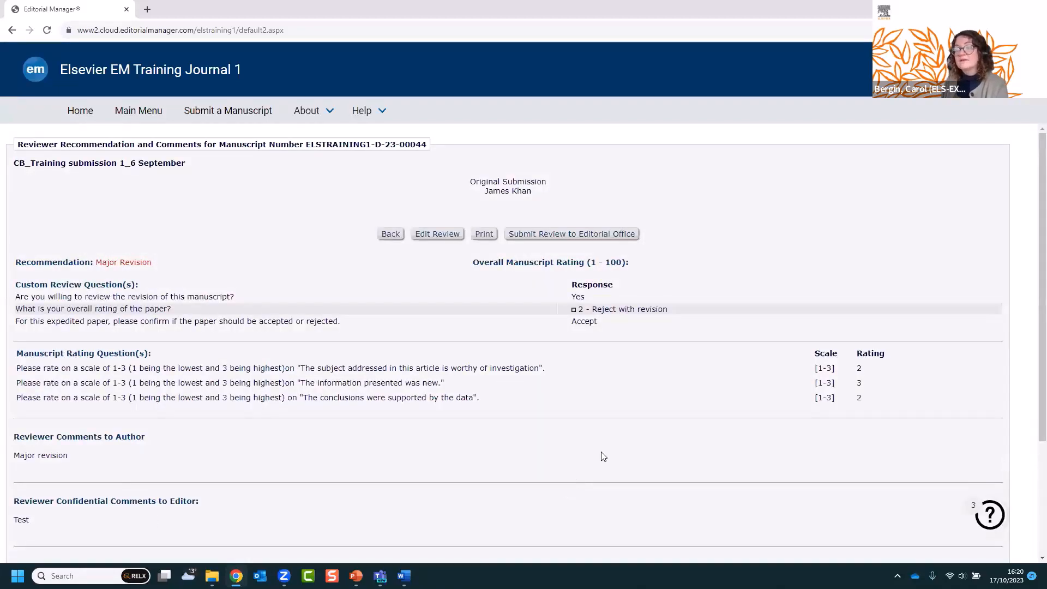
pyautogui.scroll(-1, 596, 457)
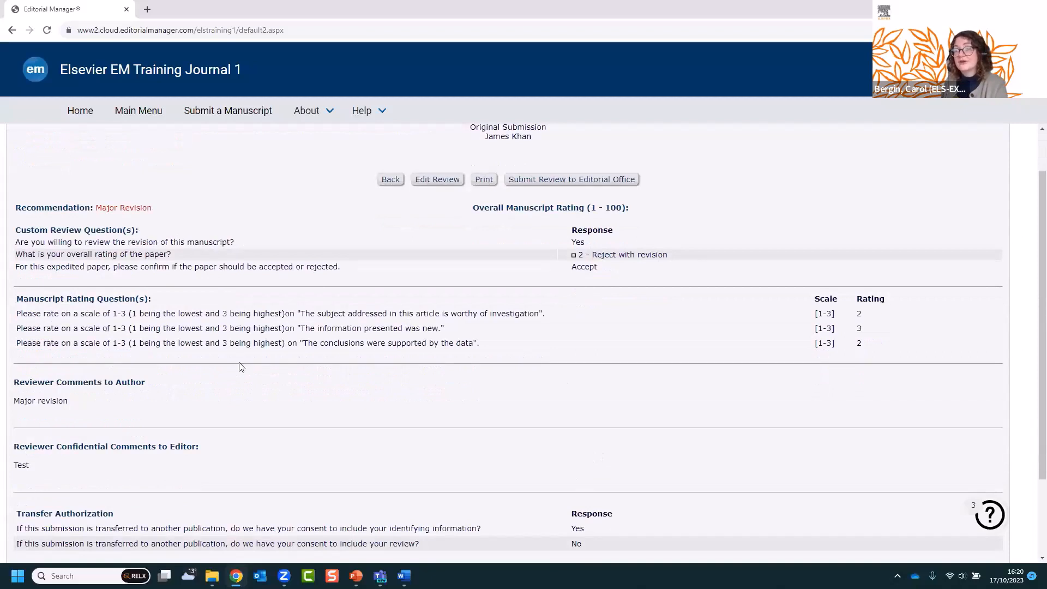
pyautogui.scroll(-1, 239, 360)
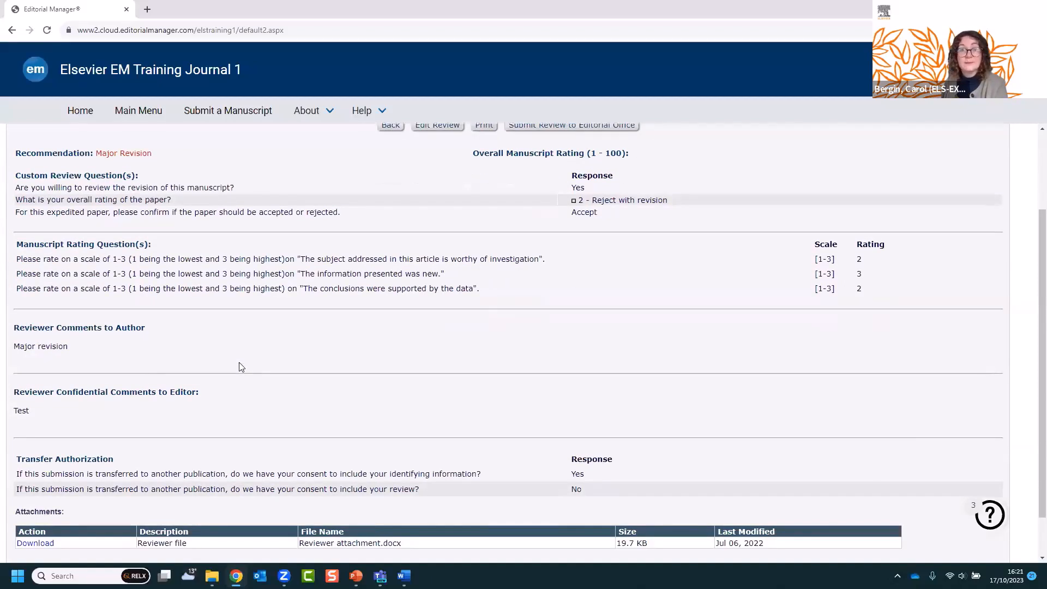
pyautogui.scroll(1, 240, 367)
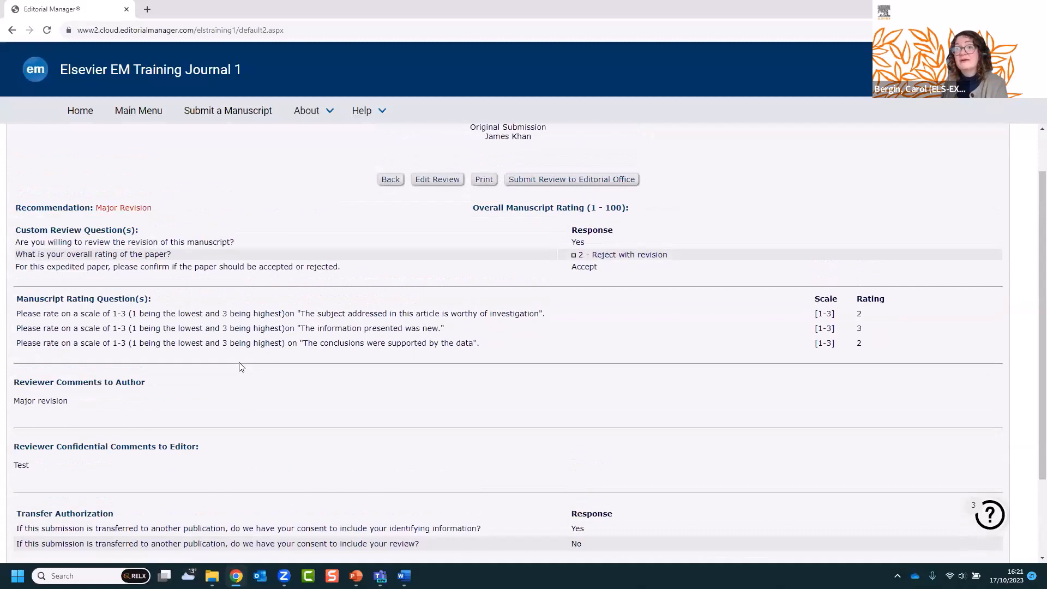
pyautogui.scroll(1, 240, 367)
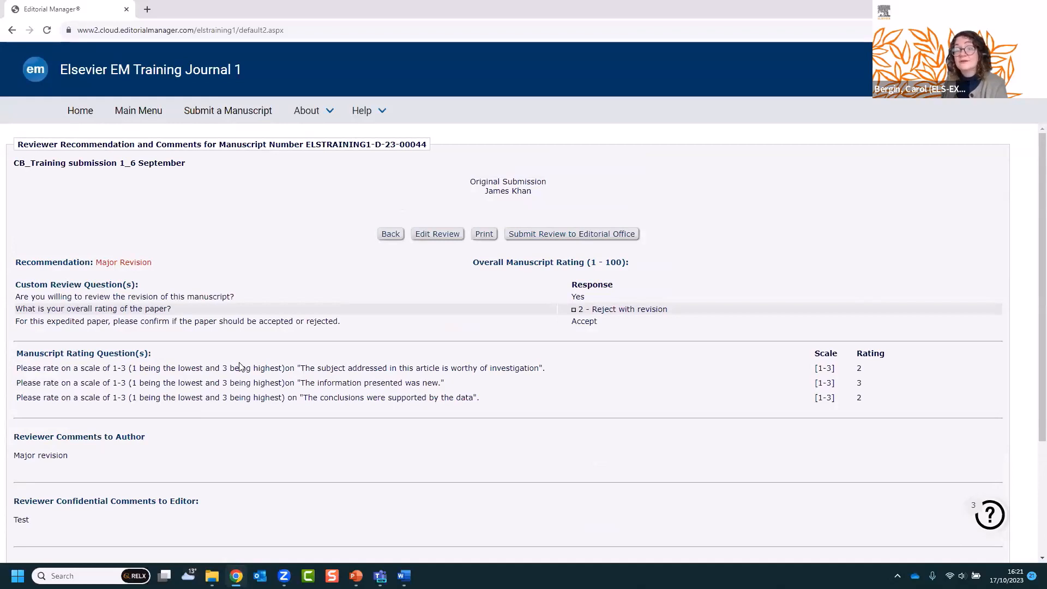
pyautogui.scroll(-1, 240, 367)
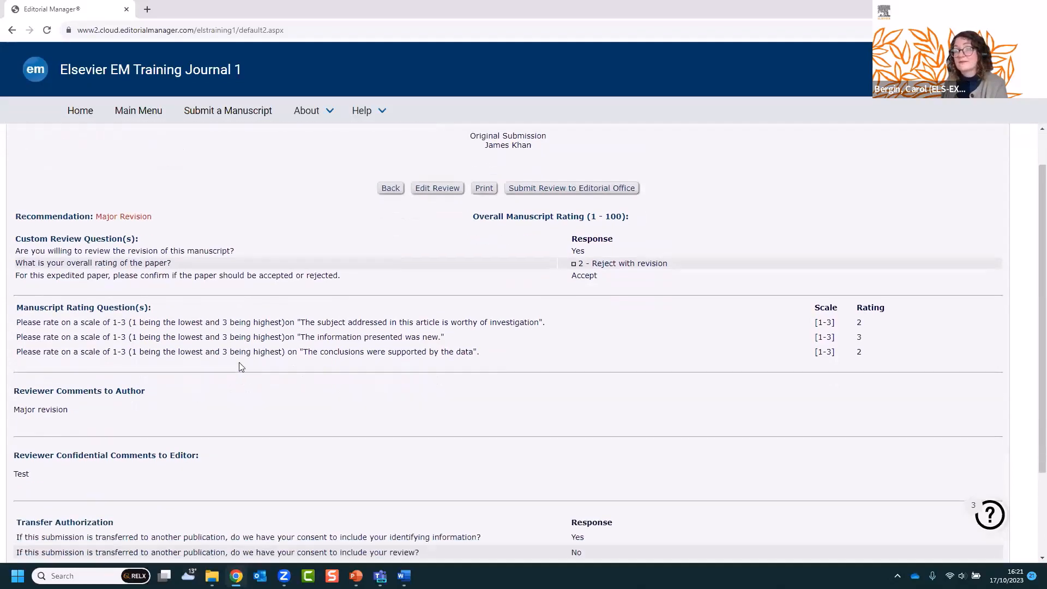
pyautogui.scroll(1, 240, 367)
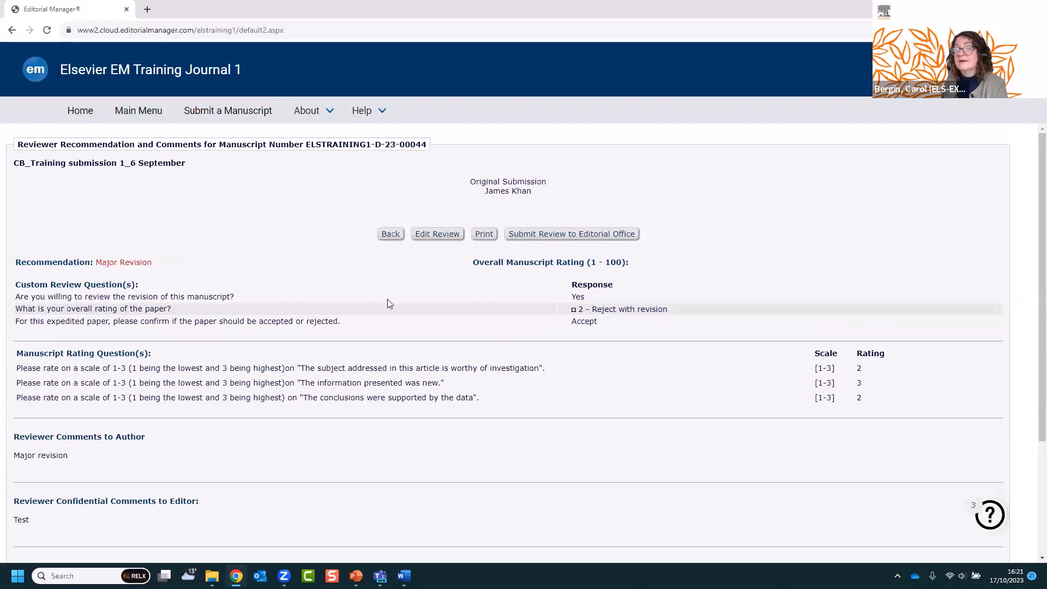
pyautogui.scroll(-2, 387, 299)
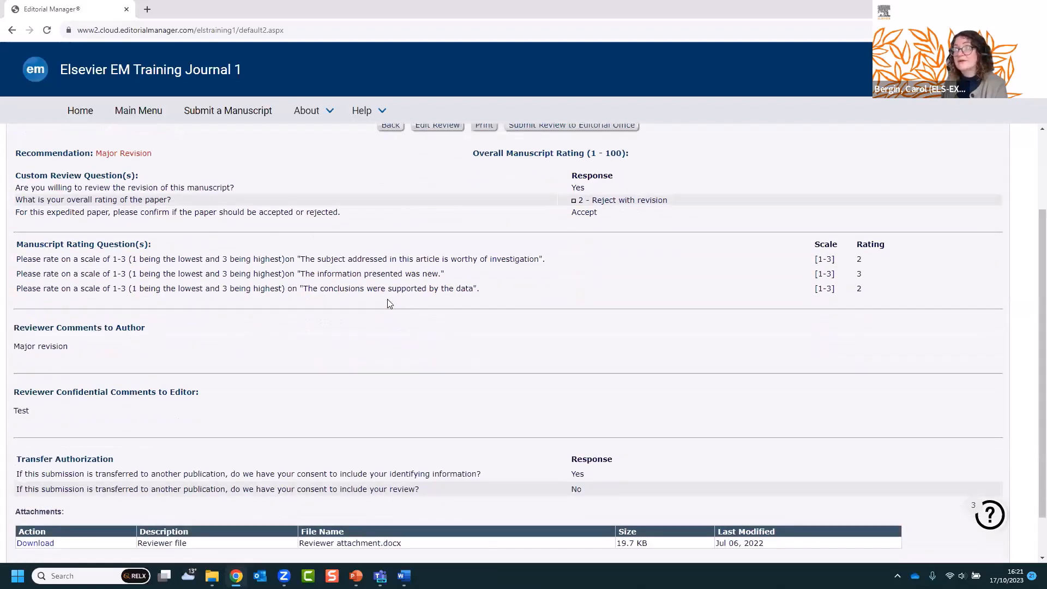
pyautogui.scroll(1, 390, 304)
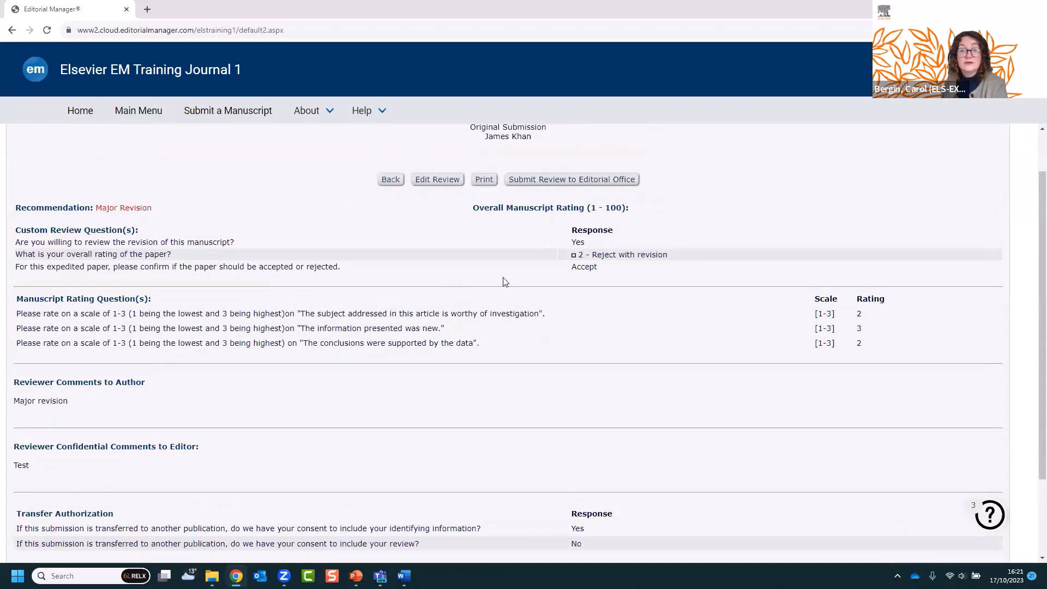
# - Submit the Major Revision review, confirm the warning, and return to the Reviewer Main Menu
pyautogui.click(581, 183)
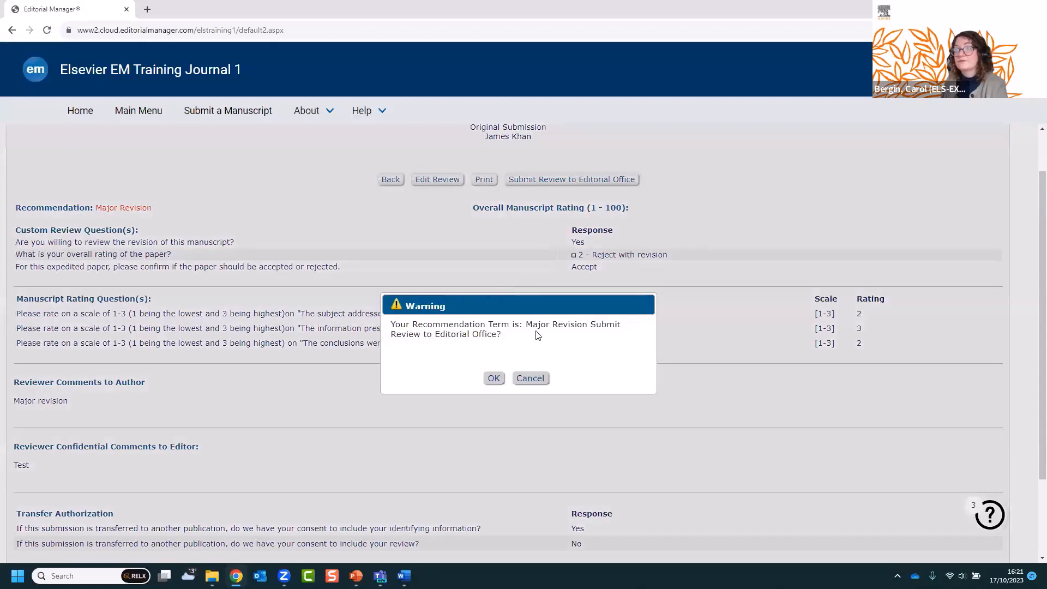
pyautogui.click(494, 379)
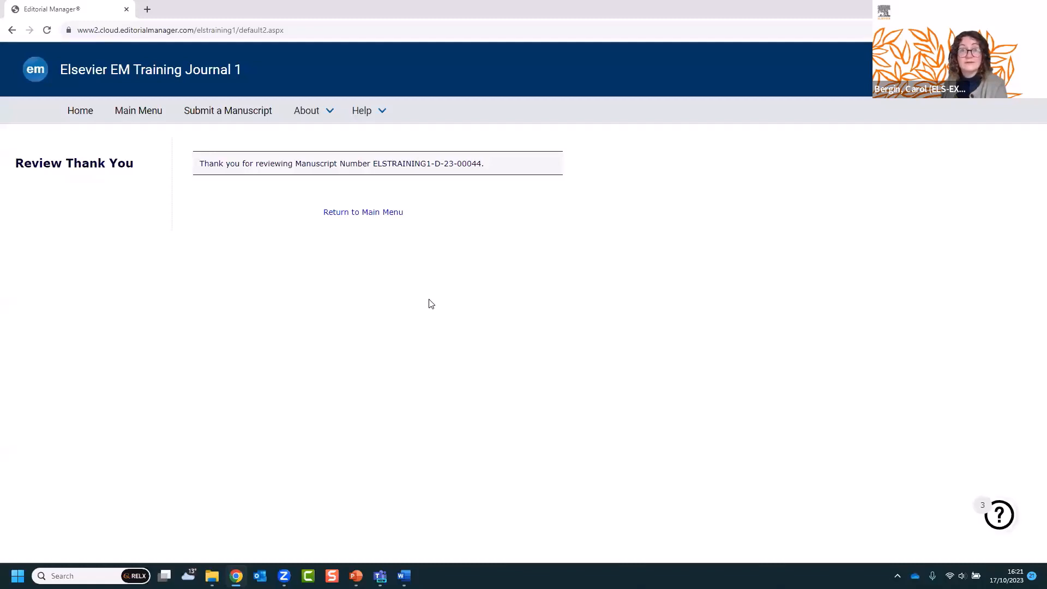
pyautogui.click(354, 213)
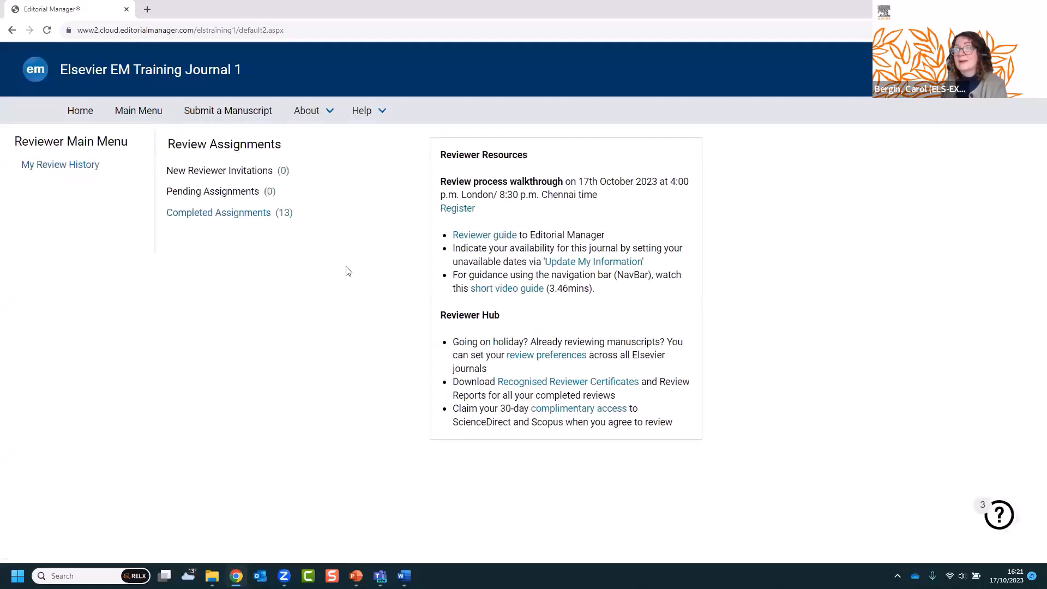
# - Open Completed Assignments (13) and confirm ELSTRAINING1-D-23-00044 tops the list, submitted Oct 17, 2023
pyautogui.click(235, 217)
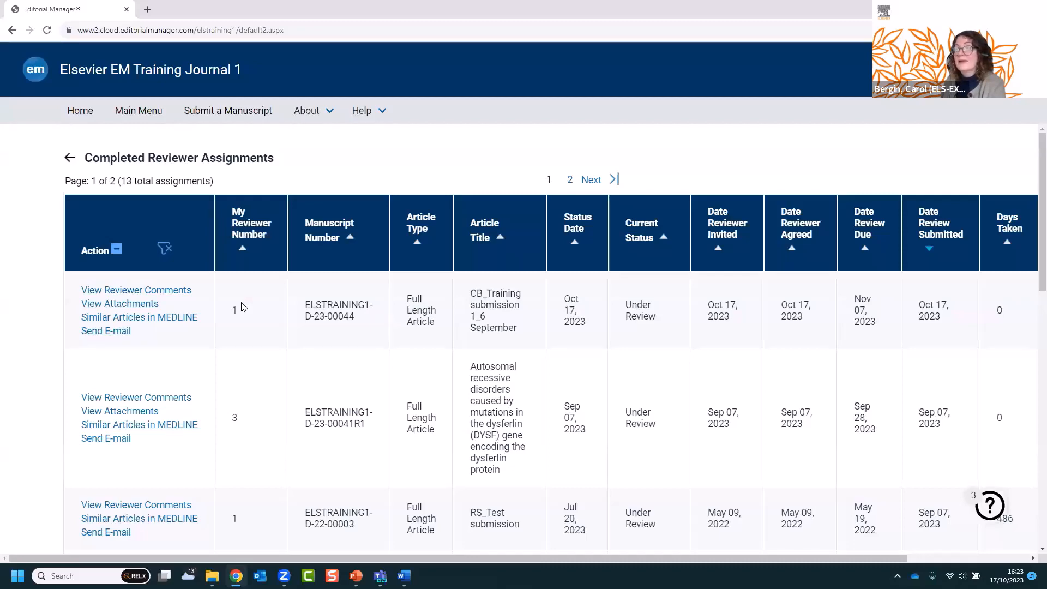
pyautogui.scroll(-1, 243, 307)
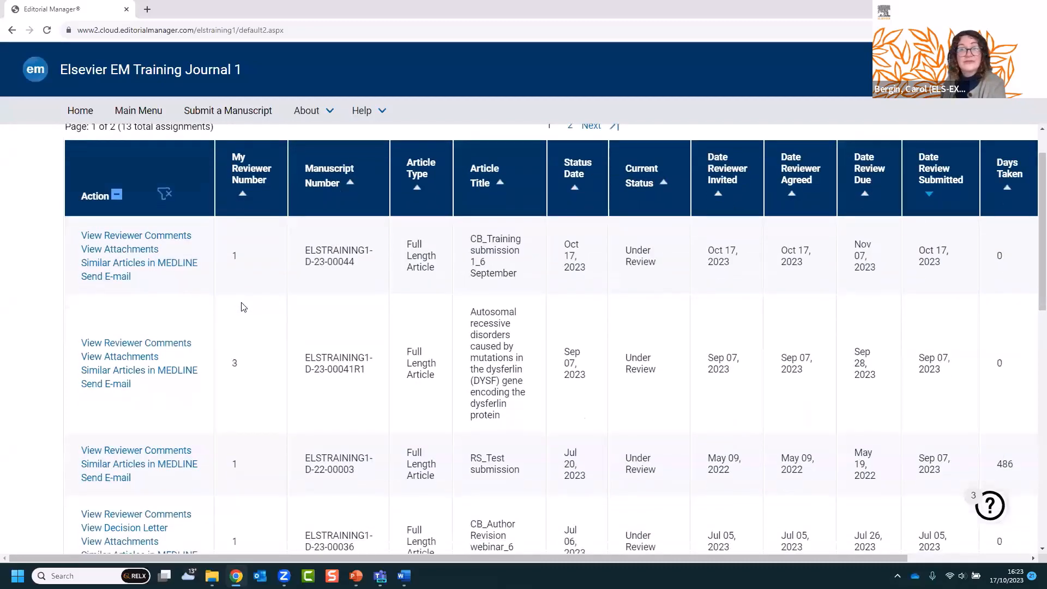
pyautogui.scroll(1, 243, 307)
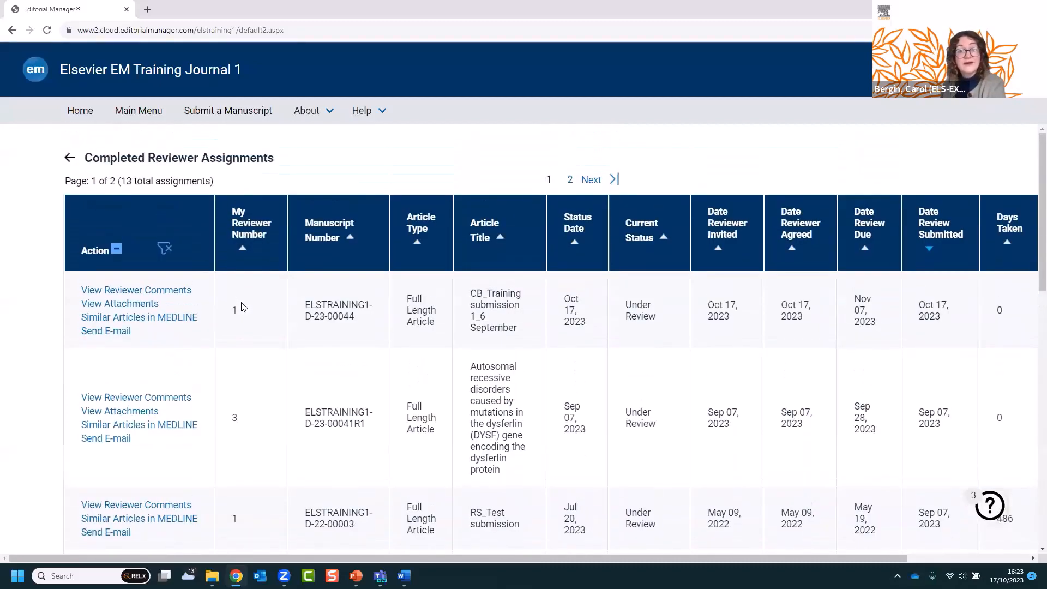